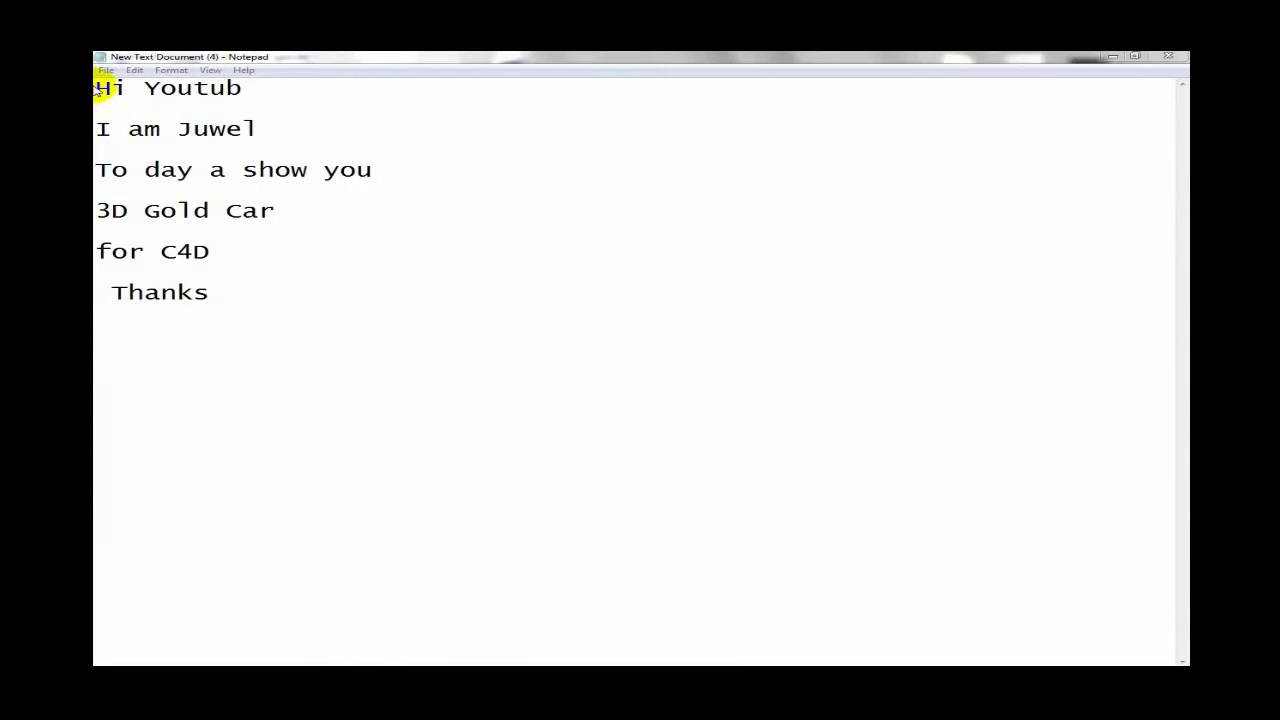
# Step: Highlight the note's lines in turn, from the greeting down to the '3D Gold Car' and C4D lines
pyautogui.moveTo(97, 88); pyautogui.dragTo(277, 86)
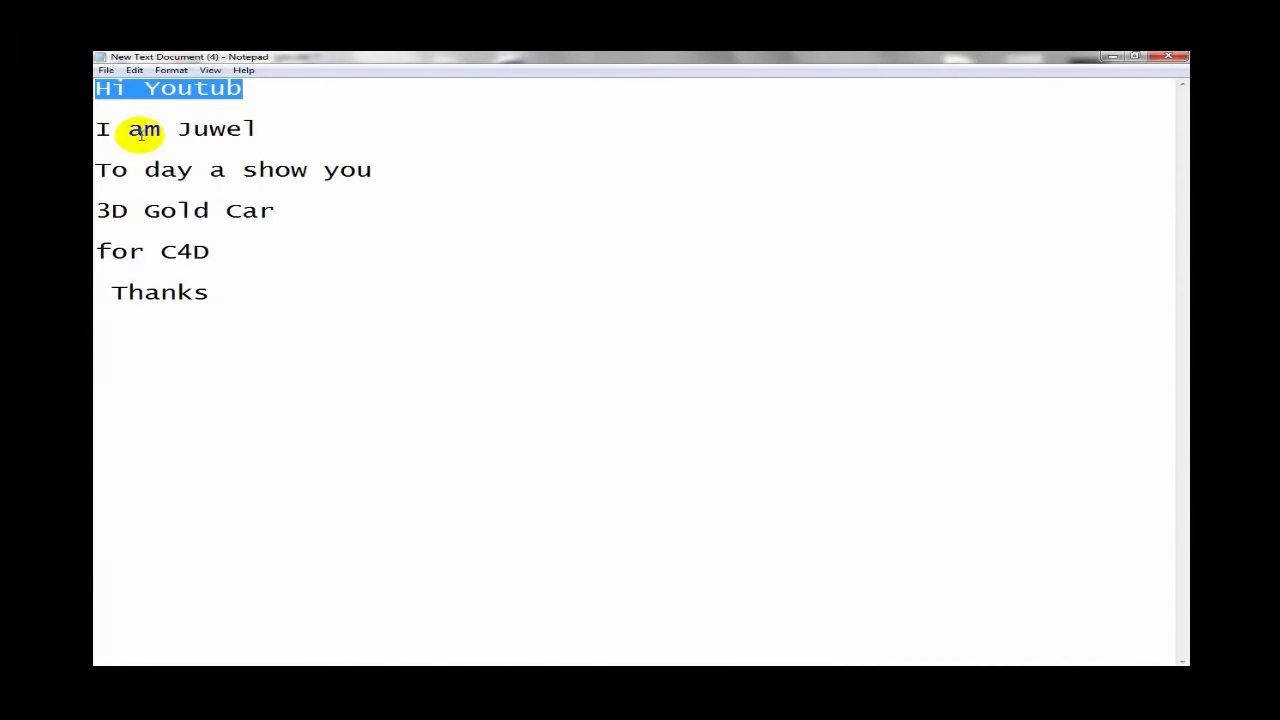
pyautogui.moveTo(100, 128); pyautogui.dragTo(277, 128)
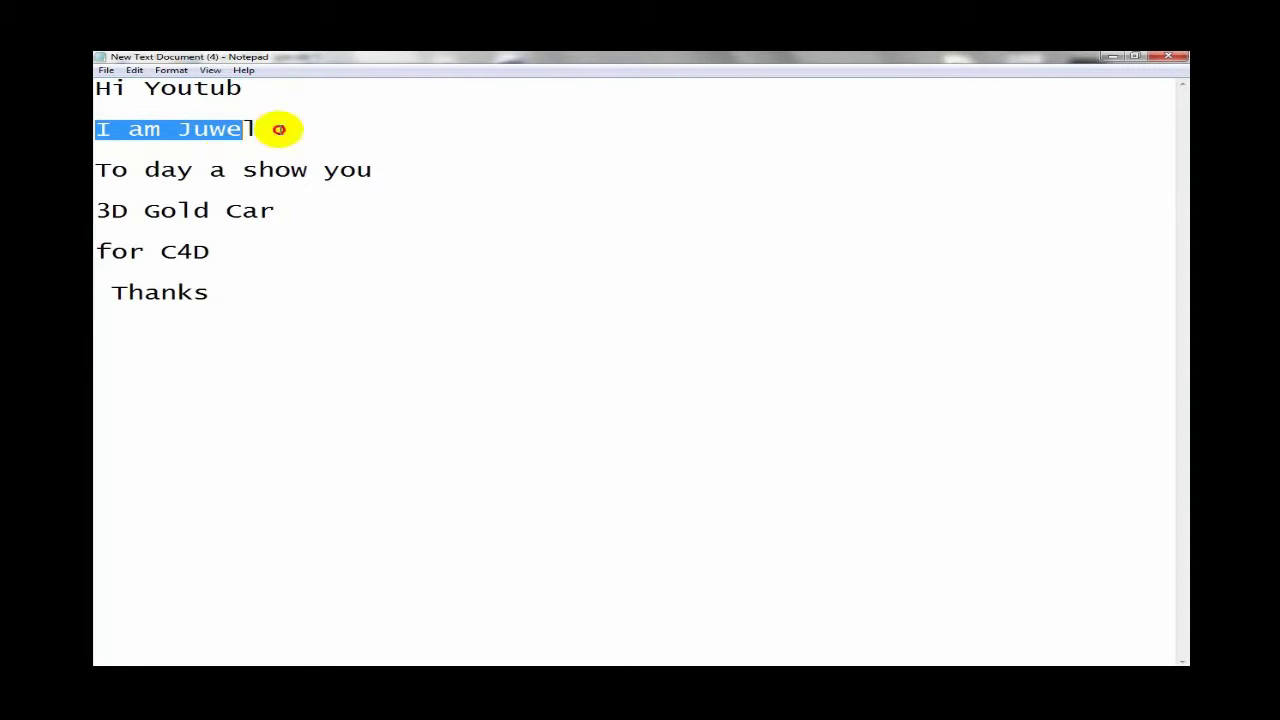
pyautogui.moveTo(101, 172); pyautogui.dragTo(411, 174)
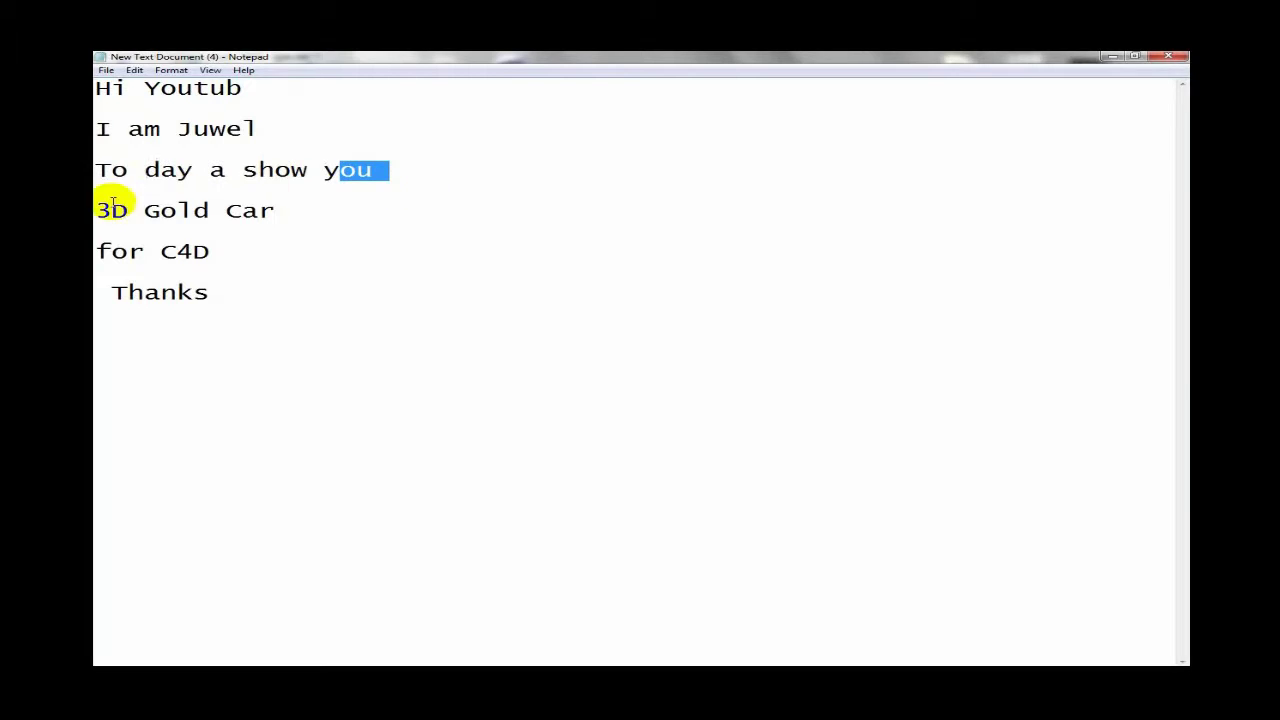
pyautogui.moveTo(103, 210); pyautogui.dragTo(290, 210)
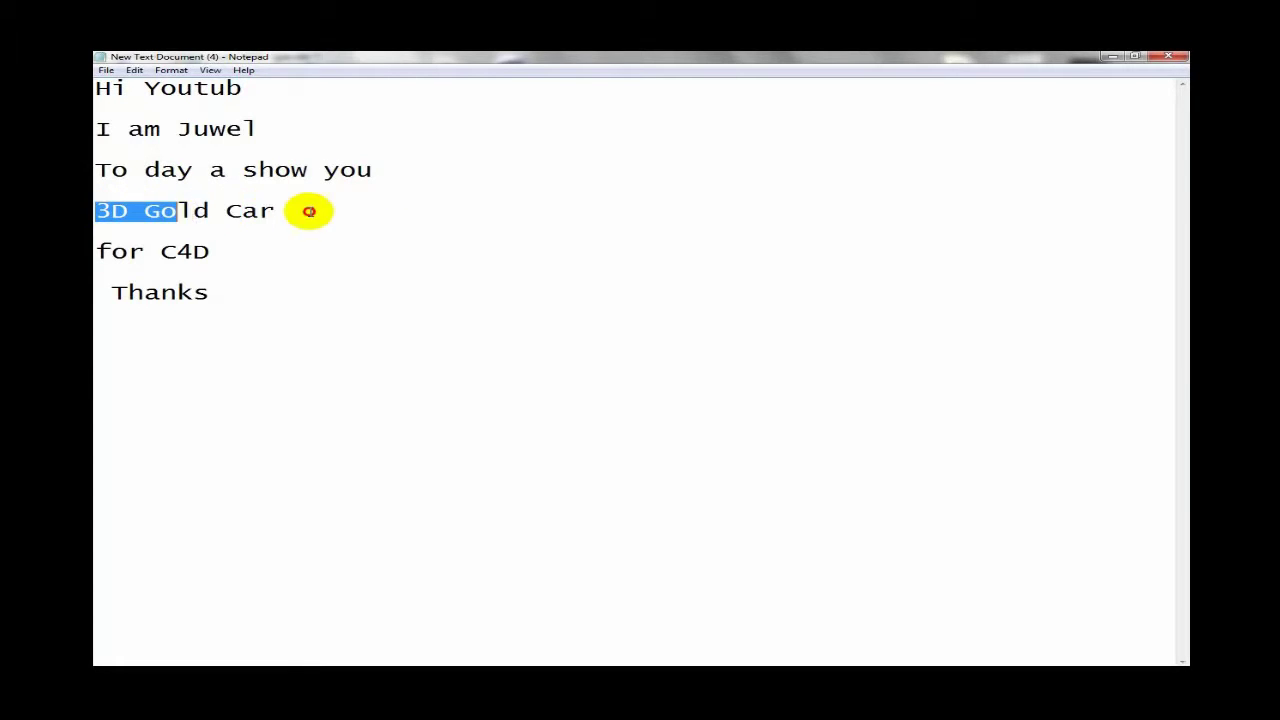
pyautogui.click(145, 210)
pyautogui.moveTo(97, 210)
pyautogui.mouseDown()
pyautogui.moveTo(229, 209)
pyautogui.moveTo(145, 210)
pyautogui.mouseUp()
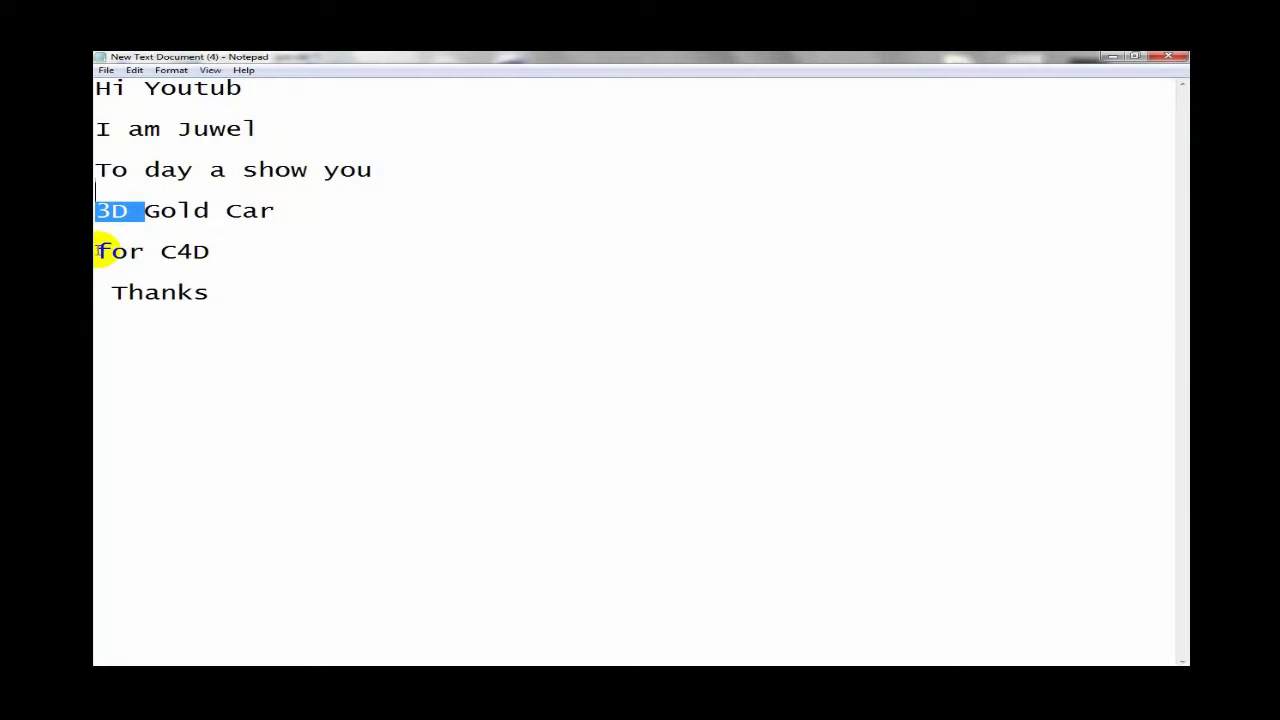
pyautogui.moveTo(97, 251); pyautogui.dragTo(243, 258)
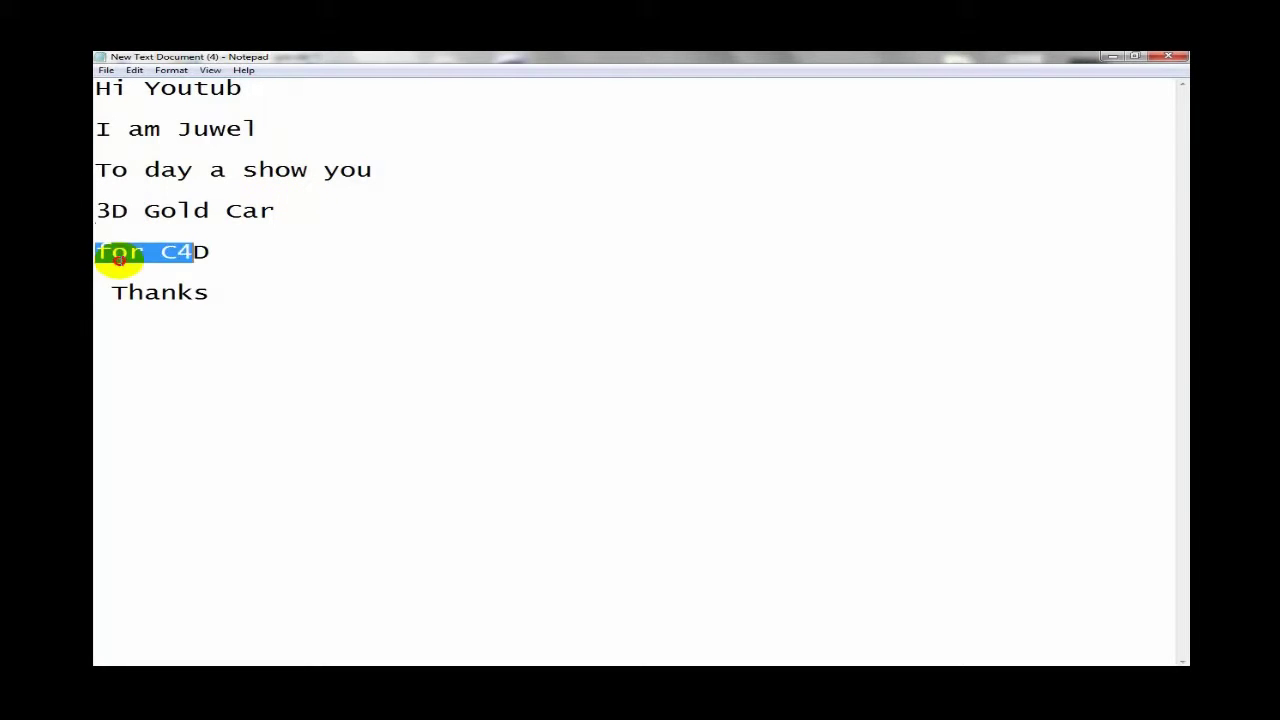
# Step: Bring up Cinema 4D, test-render the gold car, and expand the gld group to show its tires
pyautogui.click(1118, 57)
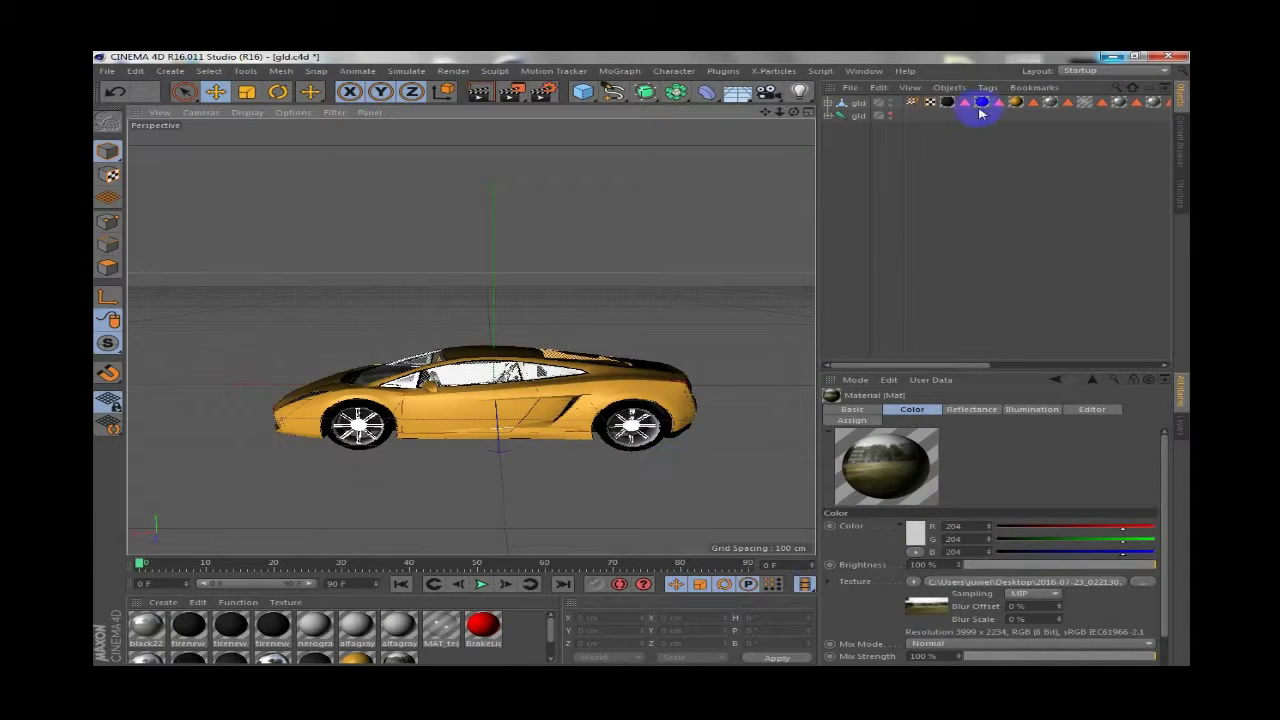
pyautogui.moveTo(641, 369)
pyautogui.keyDown('alt'); pyautogui.mouseDown()
pyautogui.moveTo(651, 357)
pyautogui.moveTo(631, 366)
pyautogui.moveTo(657, 357)
pyautogui.moveTo(645, 374)
pyautogui.moveTo(571, 363)
pyautogui.moveTo(654, 371)
pyautogui.moveTo(623, 374)
pyautogui.moveTo(651, 364)
pyautogui.moveTo(787, 119)
pyautogui.moveTo(497, 93)
pyautogui.mouseUp(); pyautogui.keyUp('alt')
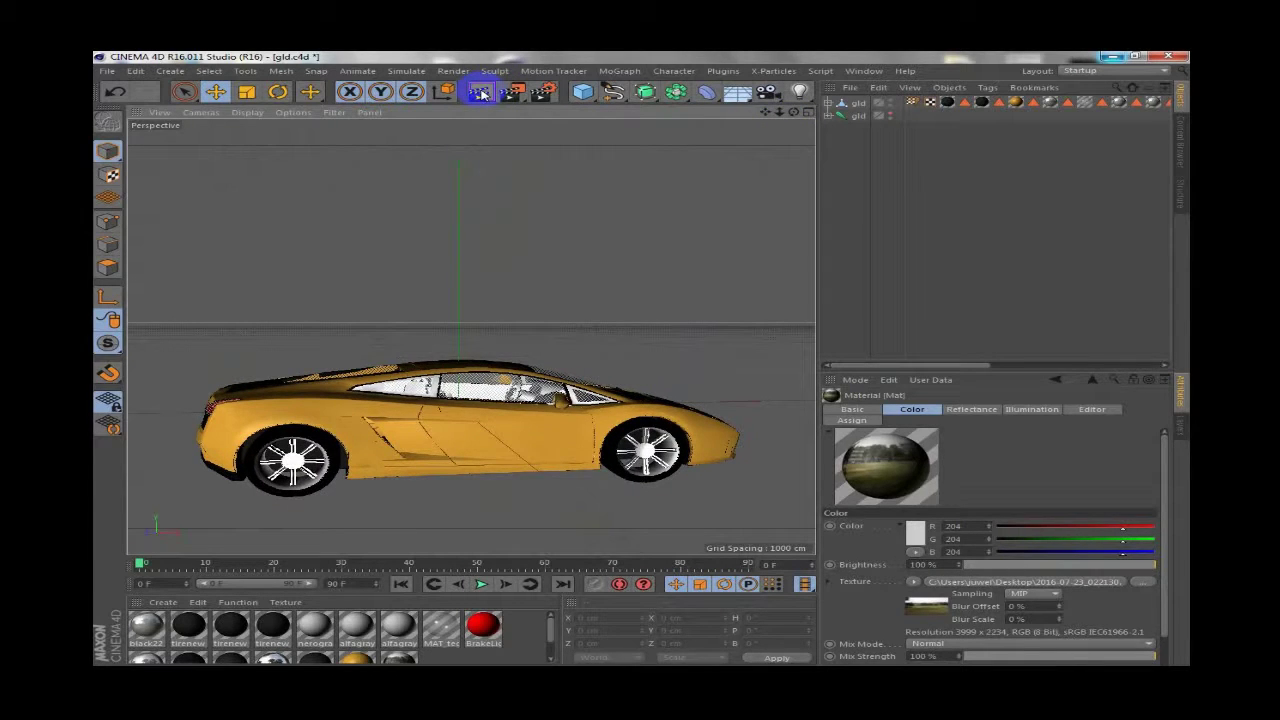
pyautogui.click(482, 93)
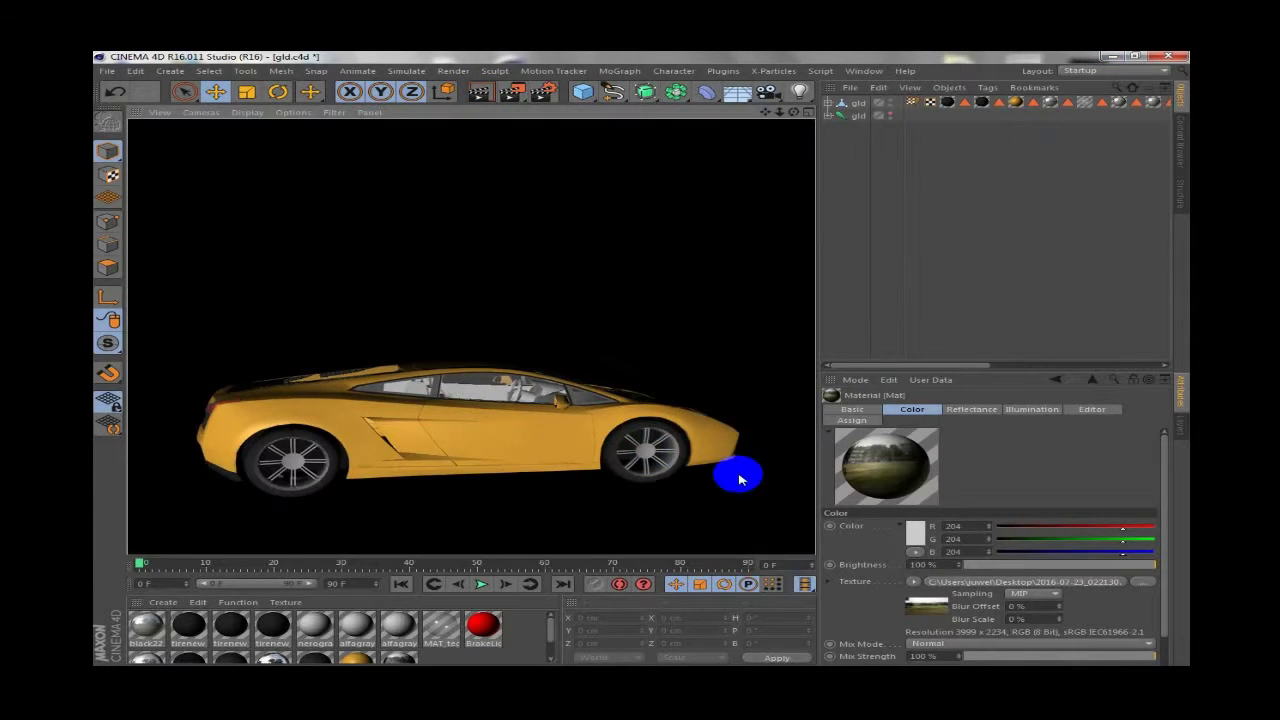
pyautogui.scroll(2, 728, 466)
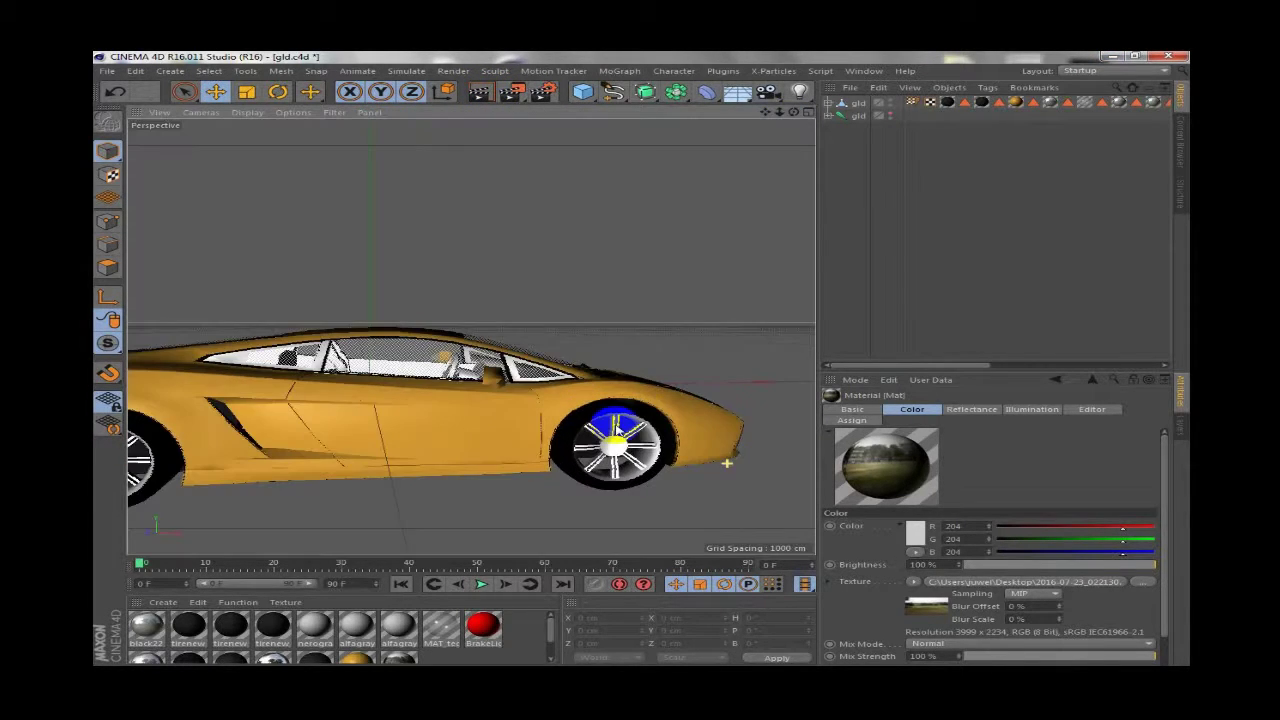
pyautogui.click(829, 117)
# Step: Rotate the TireFR front-wheel joint to heading 1576.185°, then frame the whole car
pyautogui.click(870, 129)
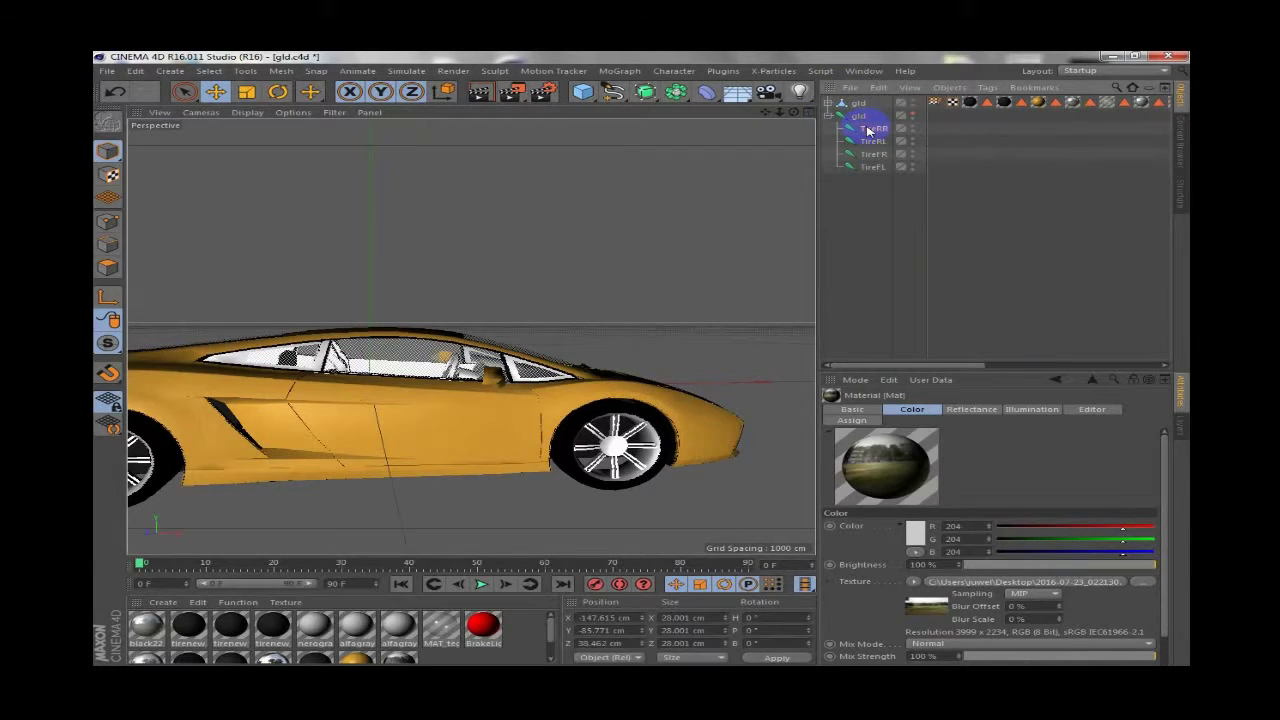
pyautogui.click(871, 156)
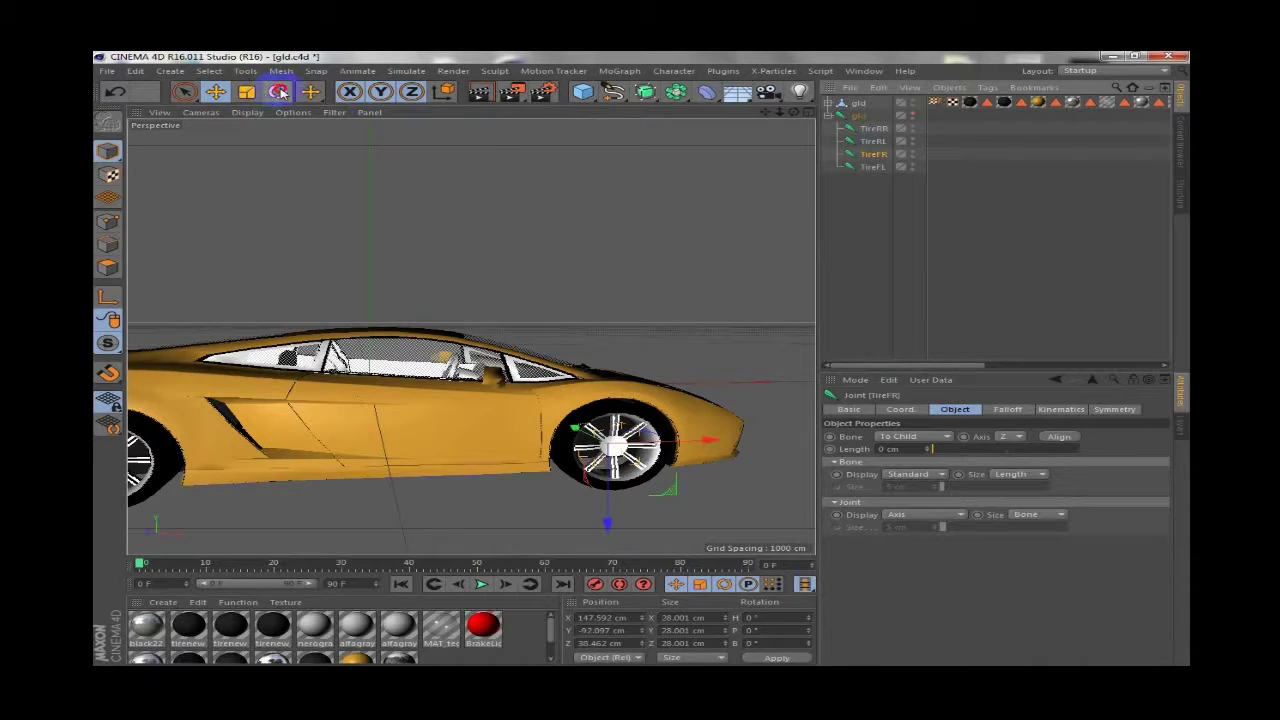
pyautogui.click(279, 92)
pyautogui.moveTo(578, 403); pyautogui.dragTo(576, 489)
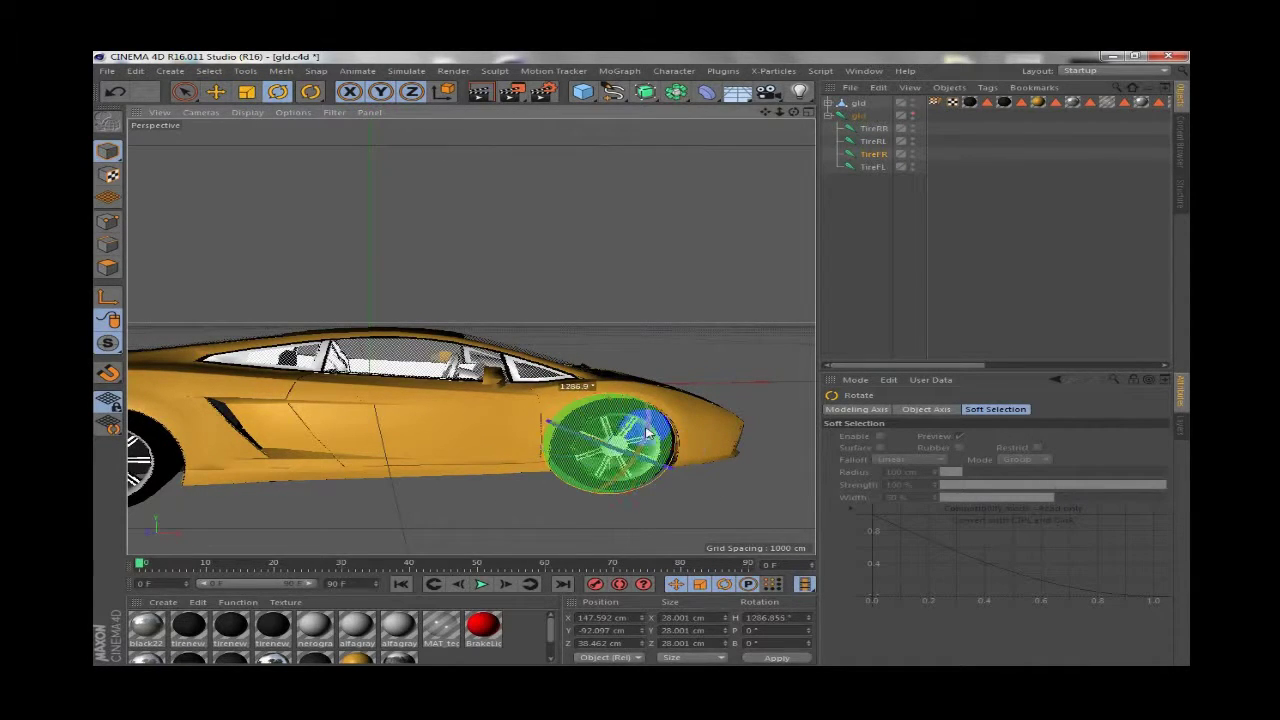
pyautogui.moveTo(576, 489); pyautogui.dragTo(543, 409)
pyautogui.keyDown('alt'); pyautogui.moveTo(641, 365); pyautogui.dragTo(553, 297); pyautogui.keyUp('alt')
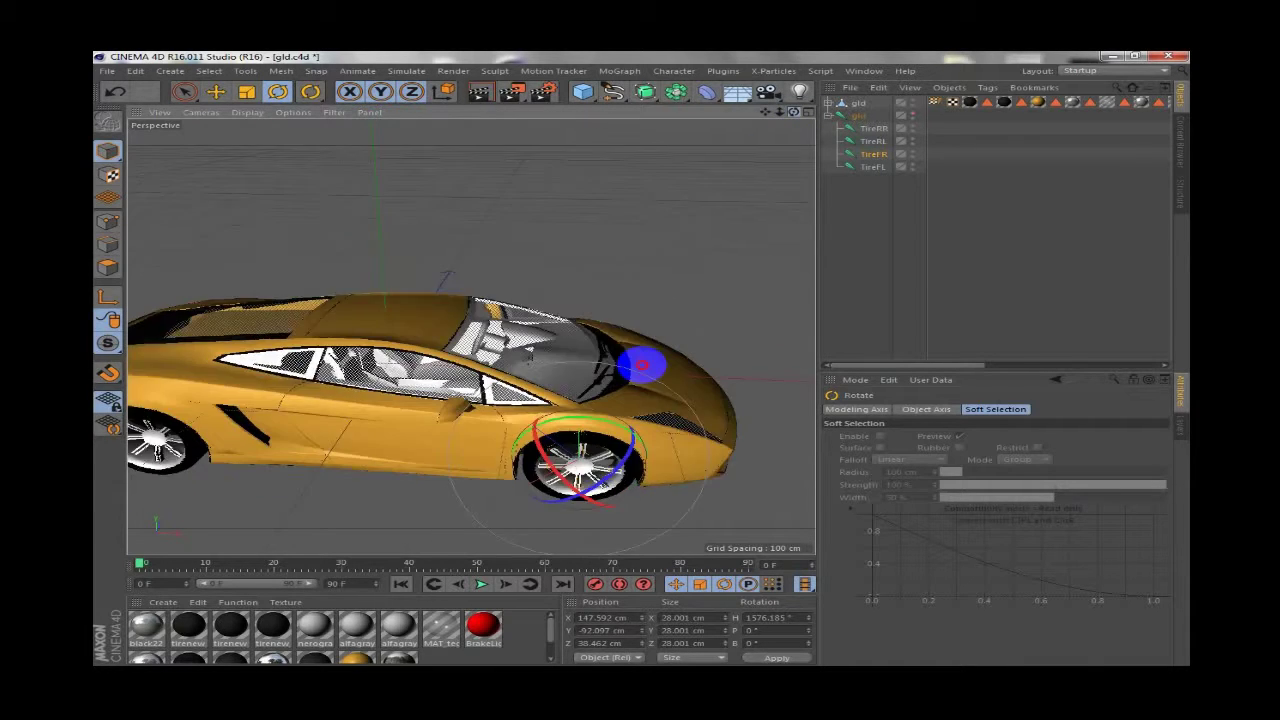
pyautogui.keyDown('alt'); pyautogui.moveTo(527, 279); pyautogui.dragTo(805, 91, button='right'); pyautogui.keyUp('alt')
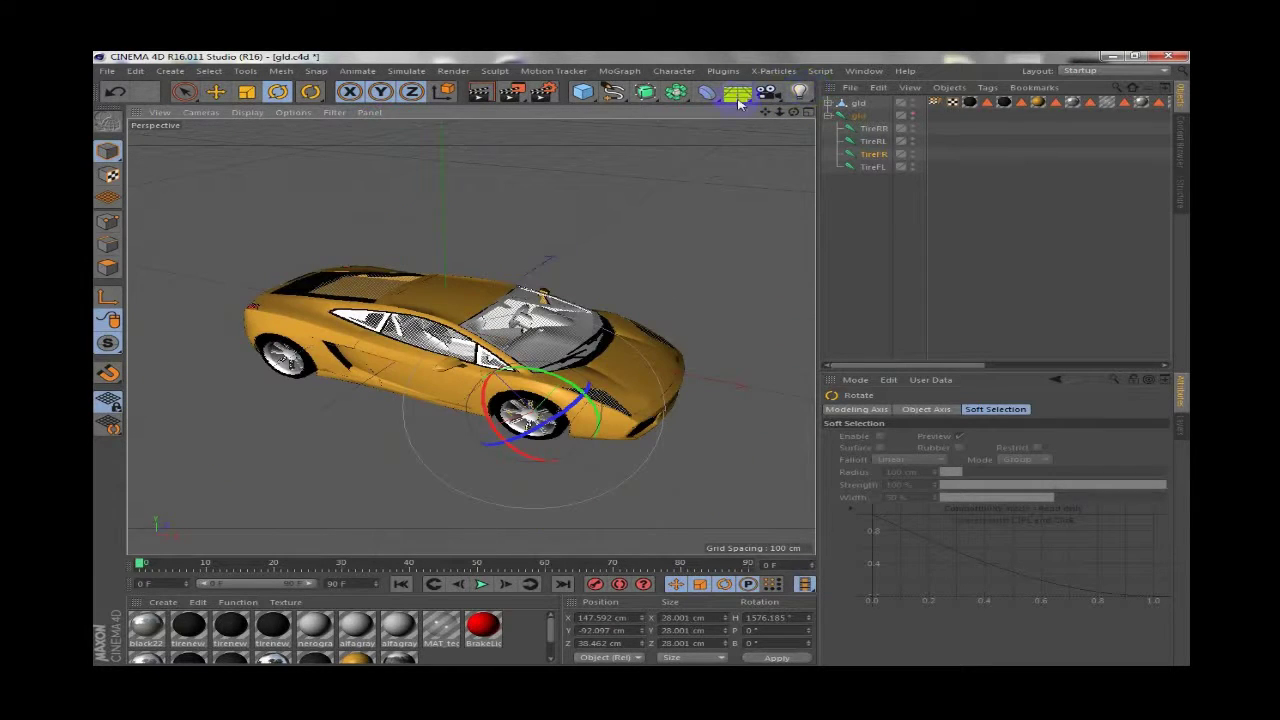
# Step: Add Floor and Background objects and apply a new Mat material to the Background
pyautogui.click(737, 92)
pyautogui.click(737, 92)
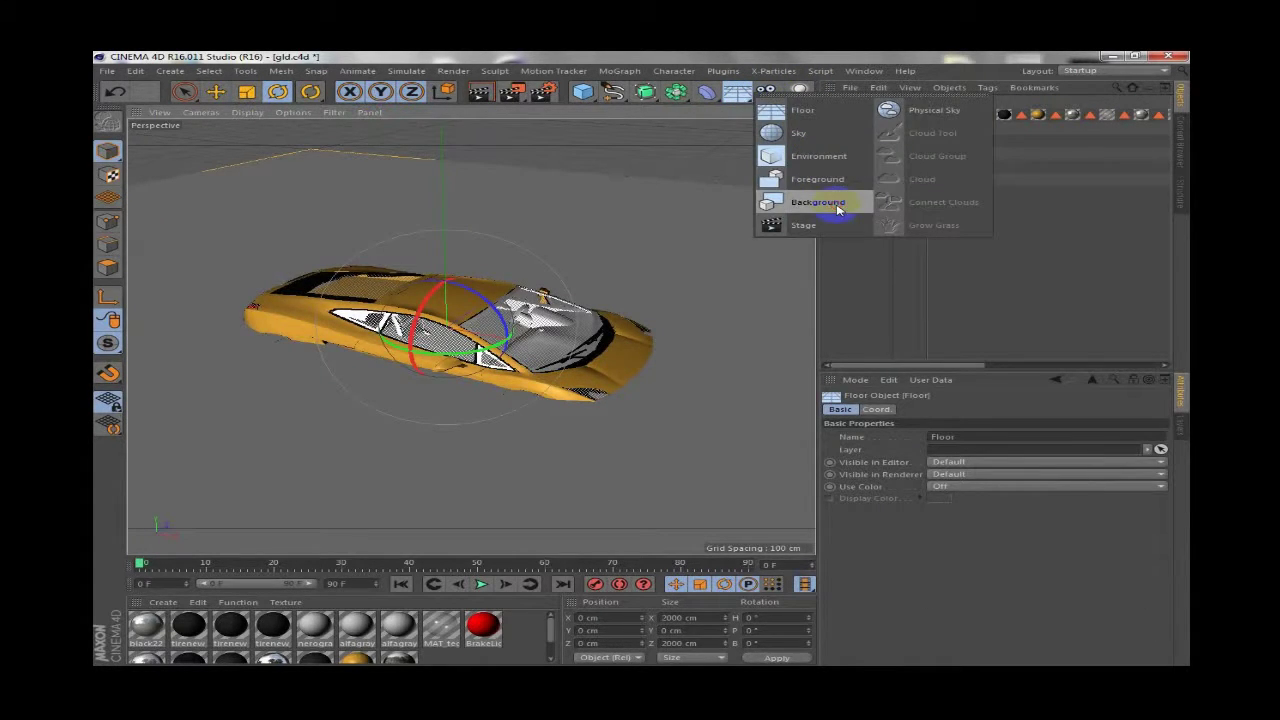
pyautogui.click(818, 202)
pyautogui.doubleClick(483, 657)
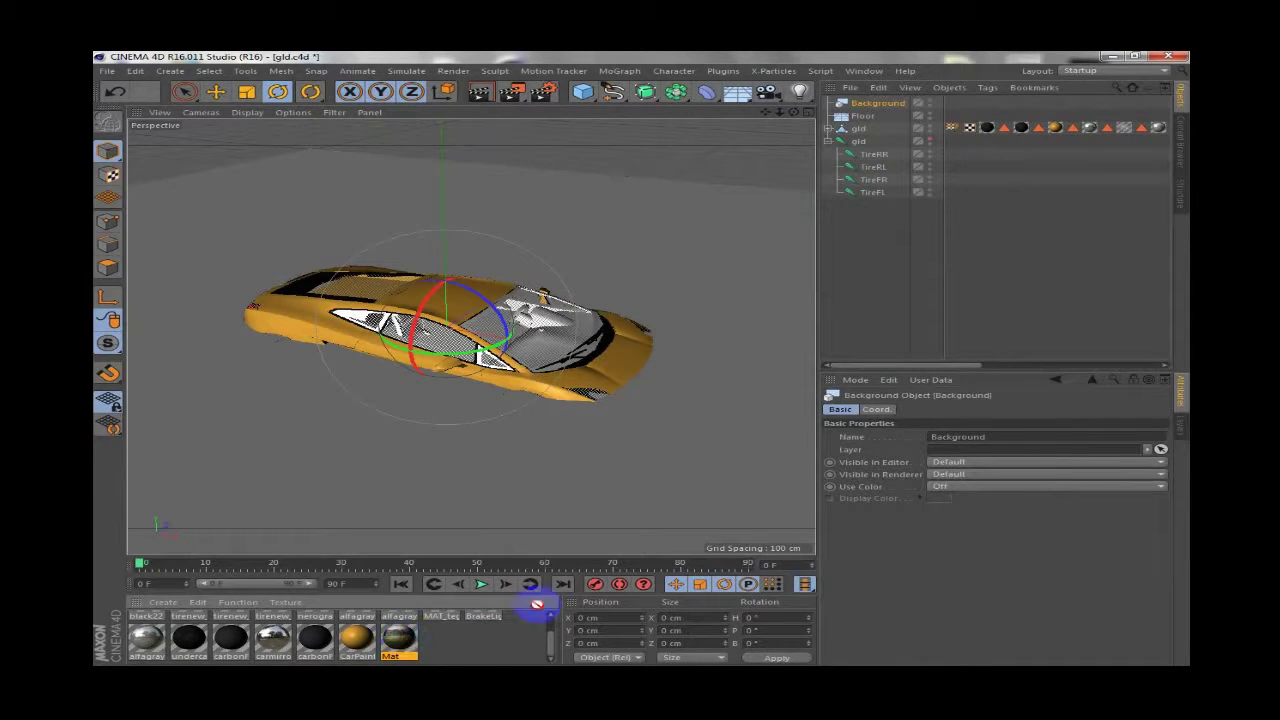
pyautogui.moveTo(886, 110); pyautogui.dragTo(880, 104)
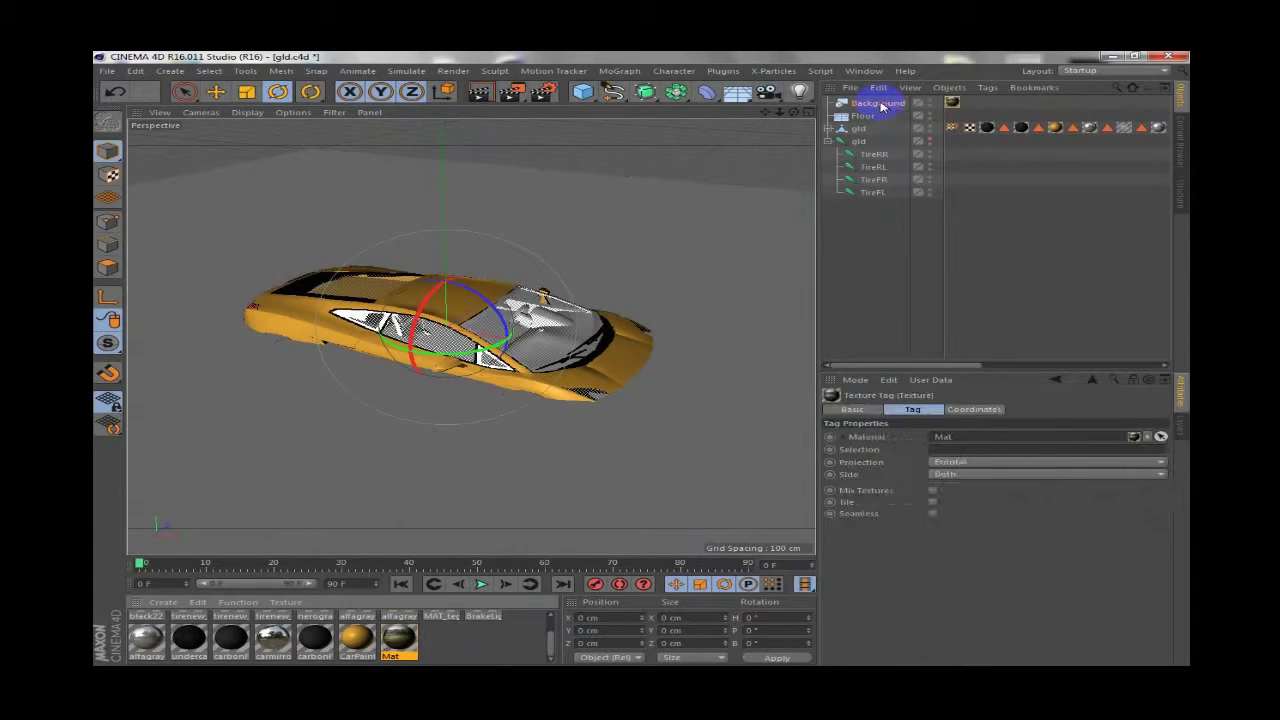
pyautogui.click(955, 104)
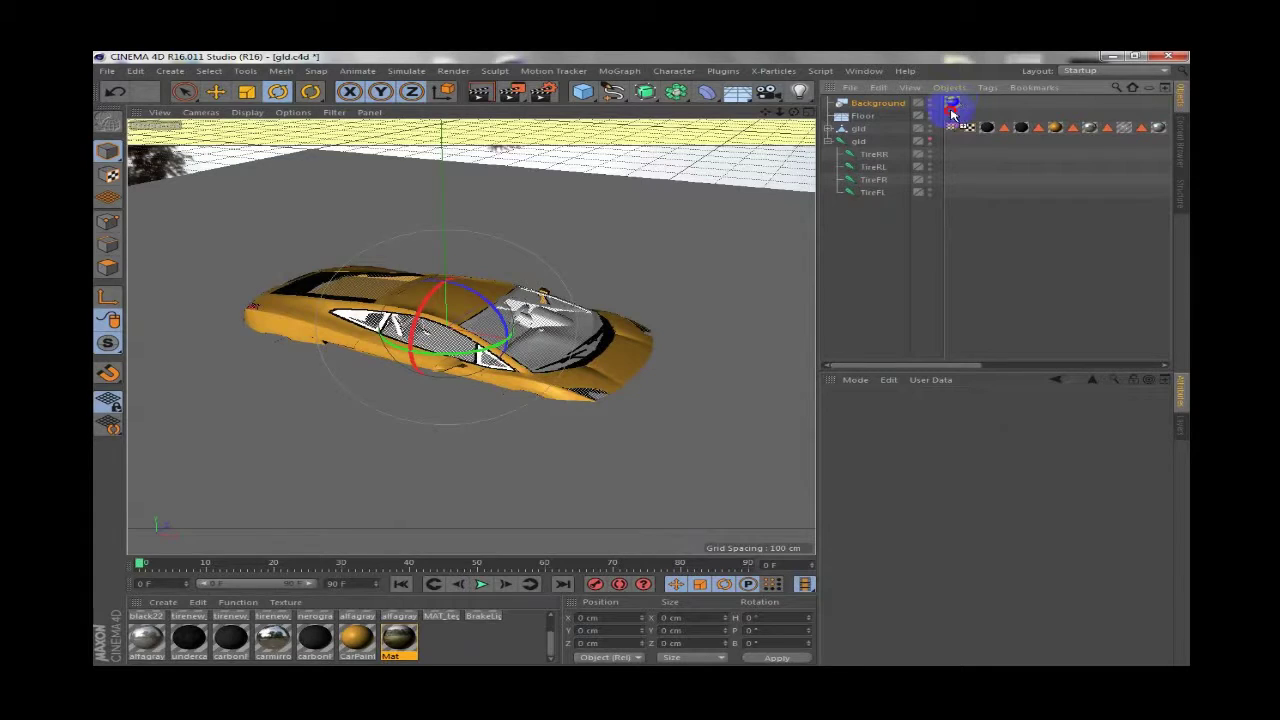
pyautogui.click(951, 104)
# Step: Lower and move the camera in against the building photo and render a preview
pyautogui.keyDown('alt'); pyautogui.moveTo(600, 313); pyautogui.dragTo(561, 355); pyautogui.keyUp('alt')
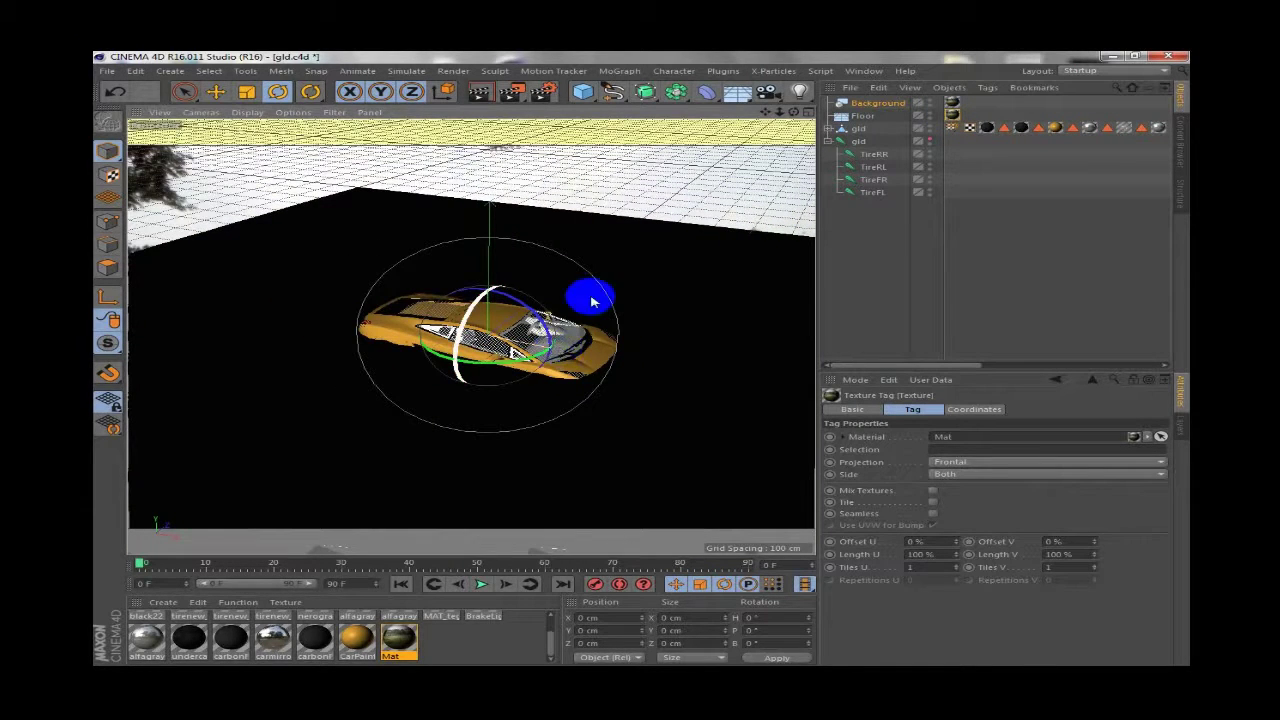
pyautogui.moveTo(793, 115); pyautogui.dragTo(790, 150)
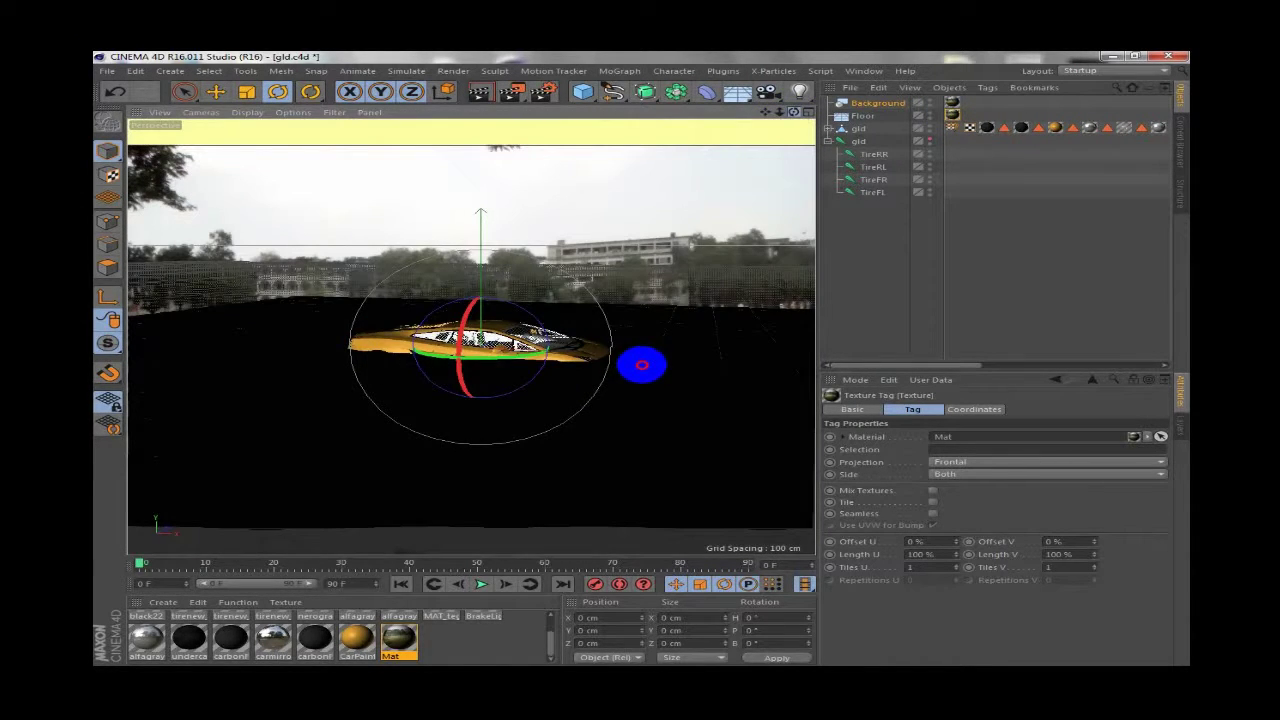
pyautogui.moveTo(790, 150); pyautogui.dragTo(790, 176)
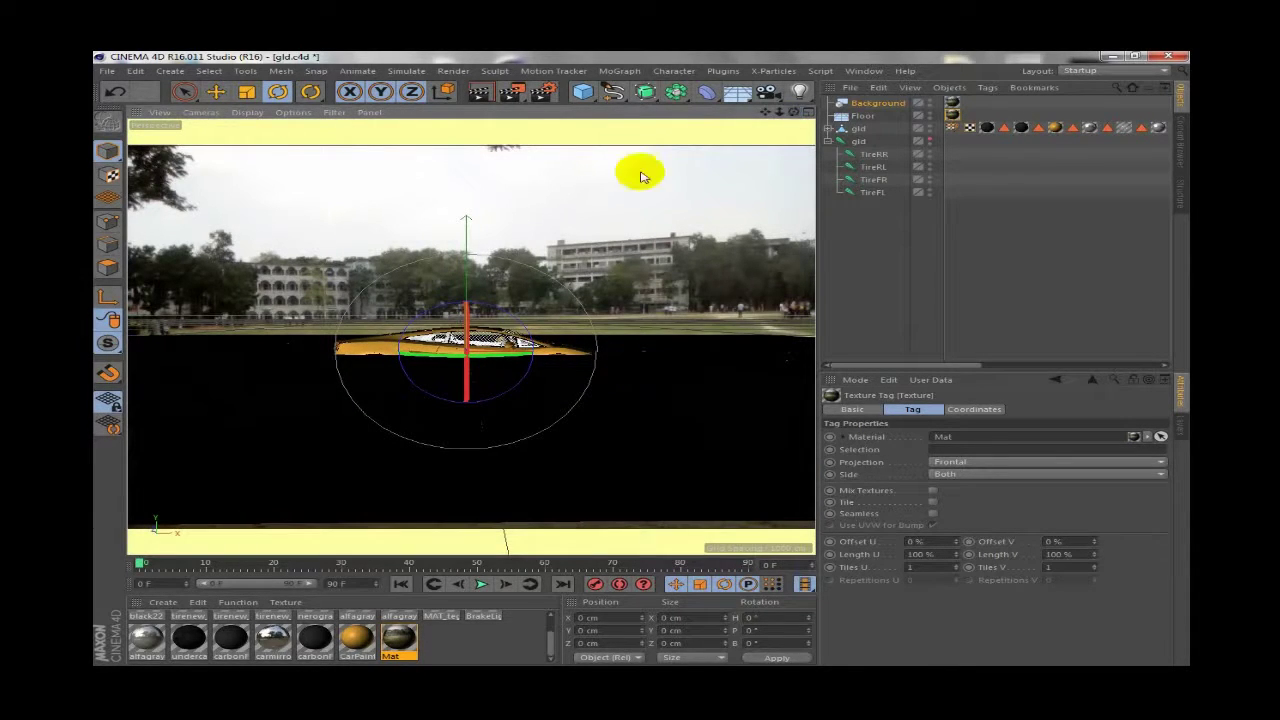
pyautogui.moveTo(641, 177); pyautogui.dragTo(483, 133)
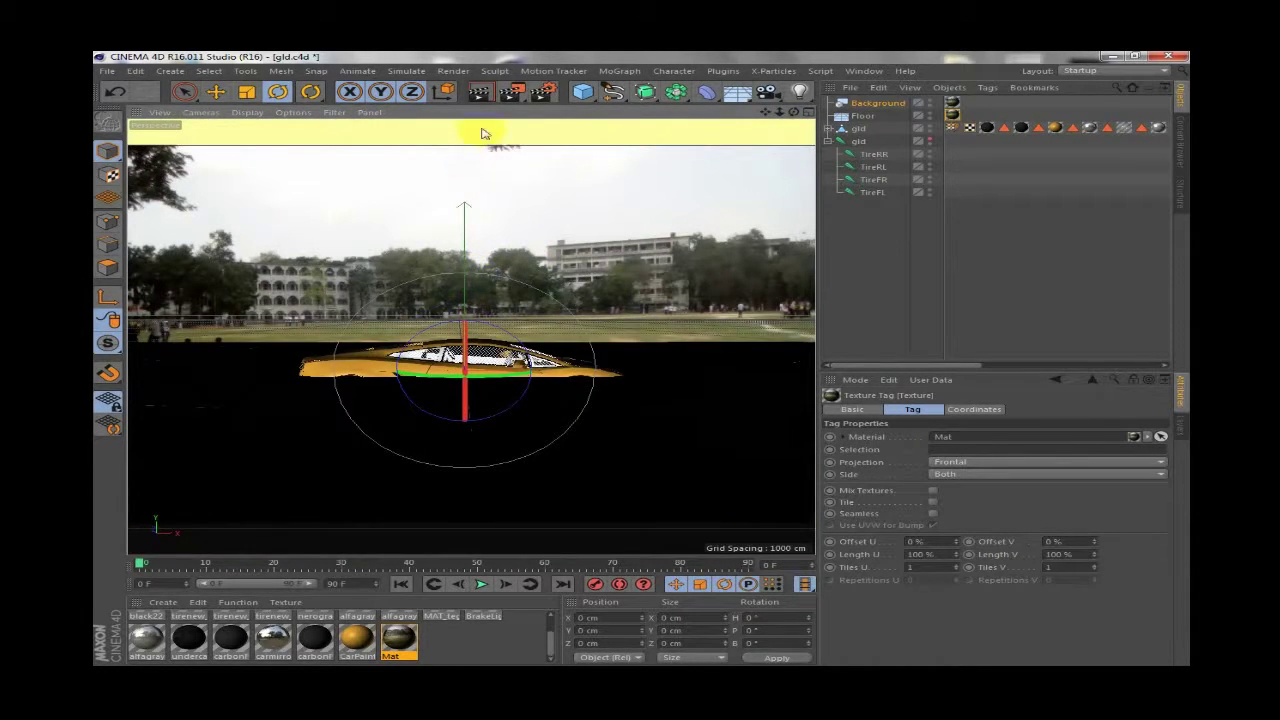
pyautogui.click(481, 94)
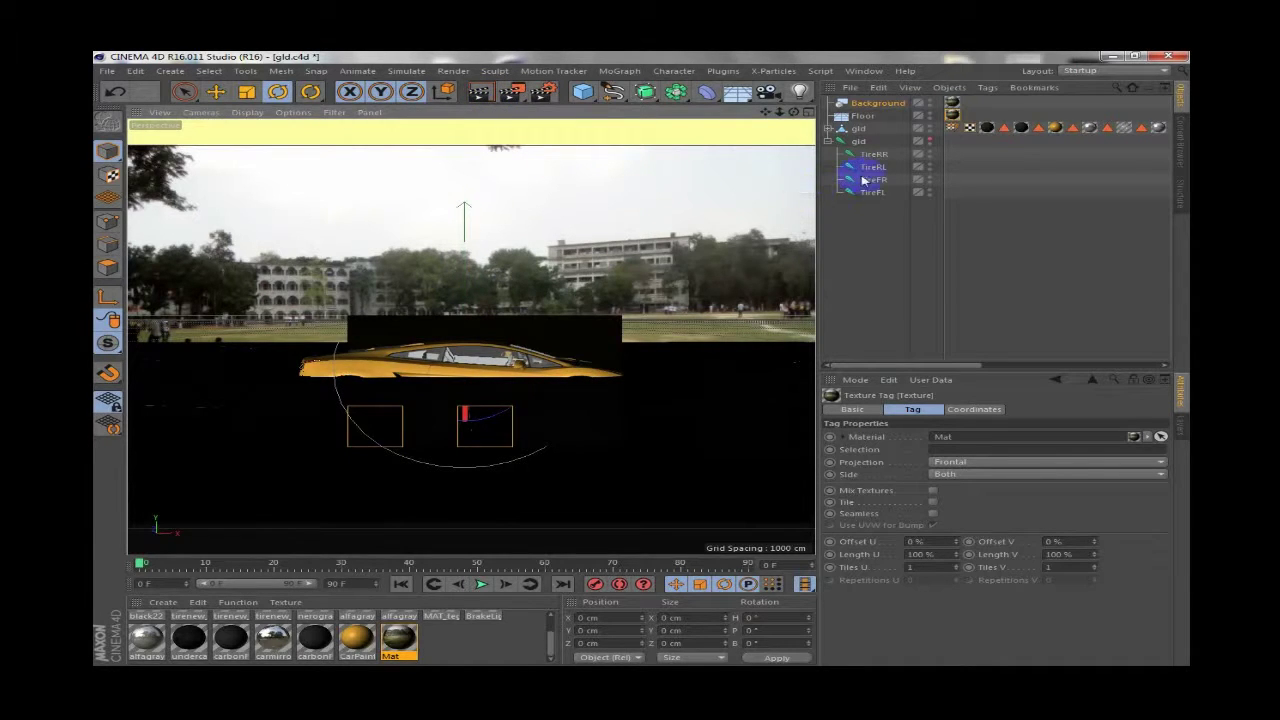
# Step: Add a Sun light, re-render the car against the field photo, and select gld for moving
pyautogui.click(800, 92)
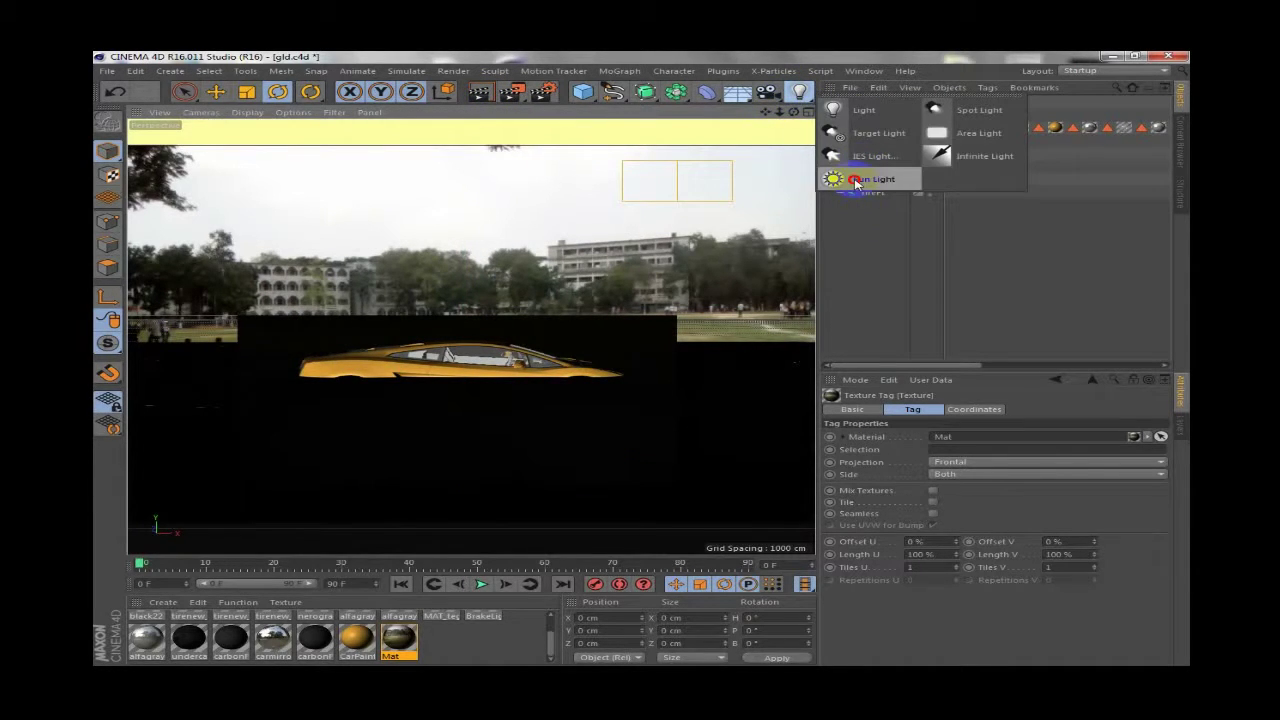
pyautogui.click(858, 180)
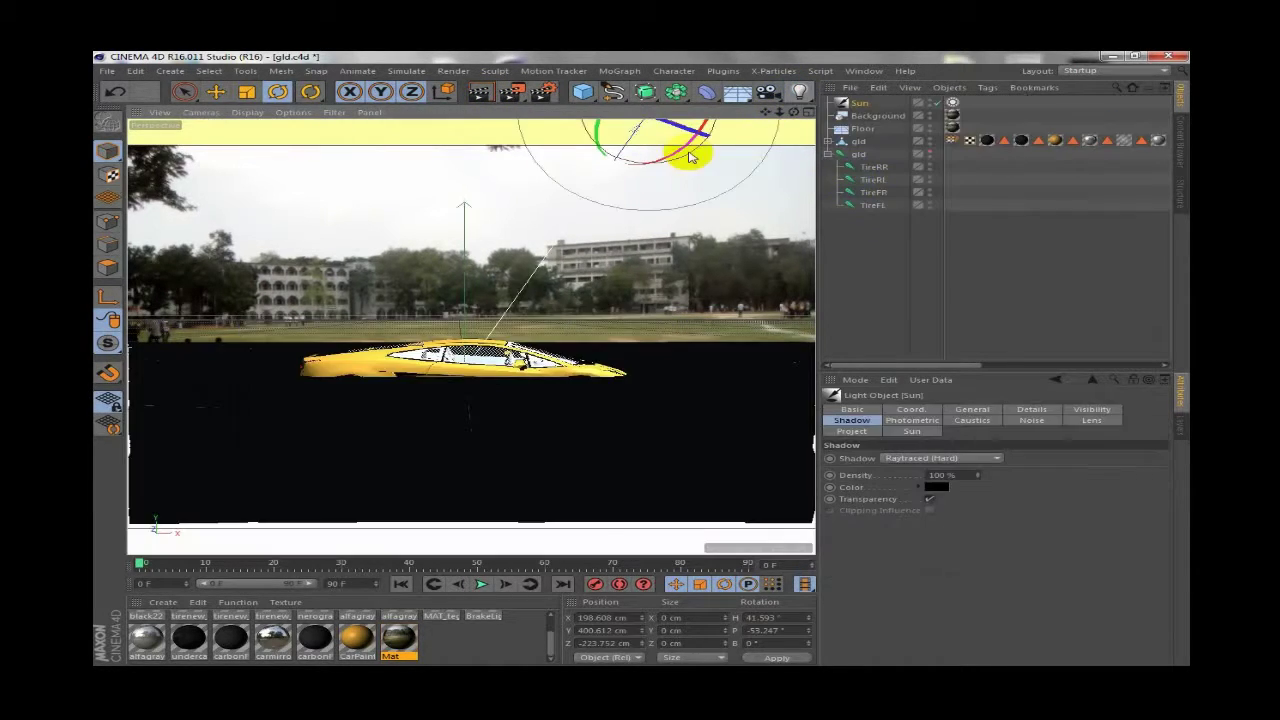
pyautogui.click(481, 94)
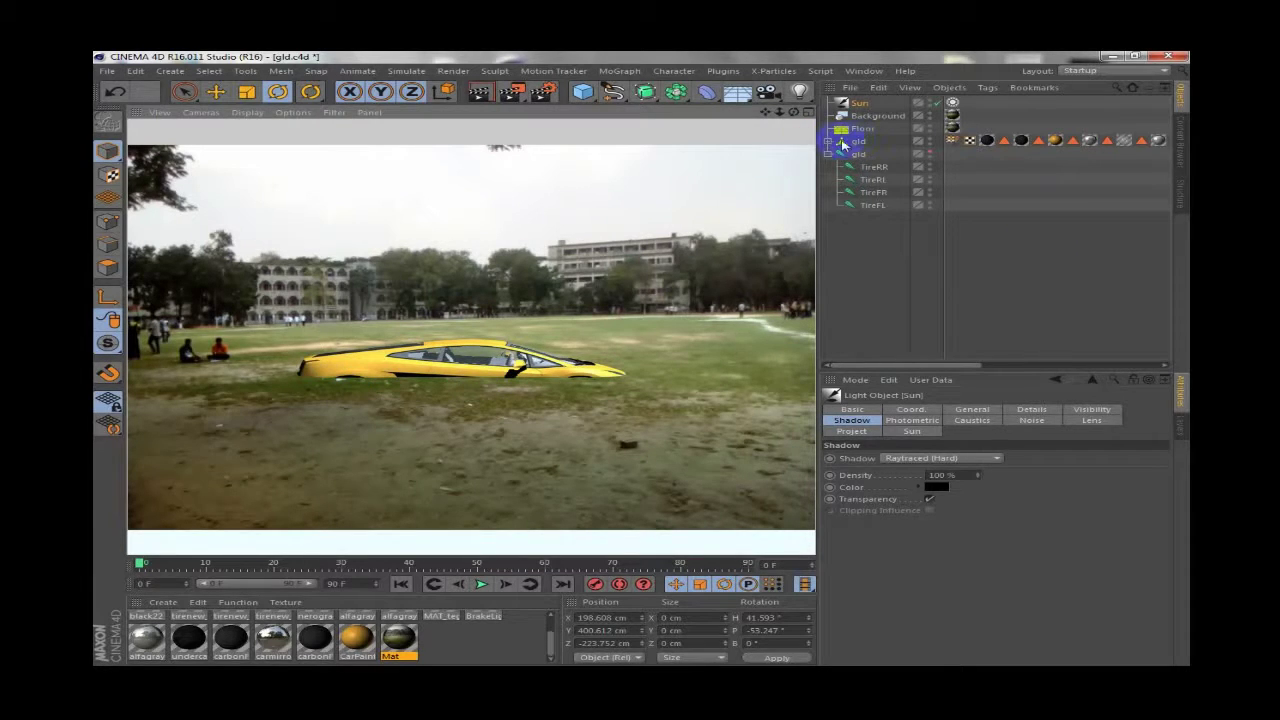
pyautogui.click(842, 143)
pyautogui.press('e')
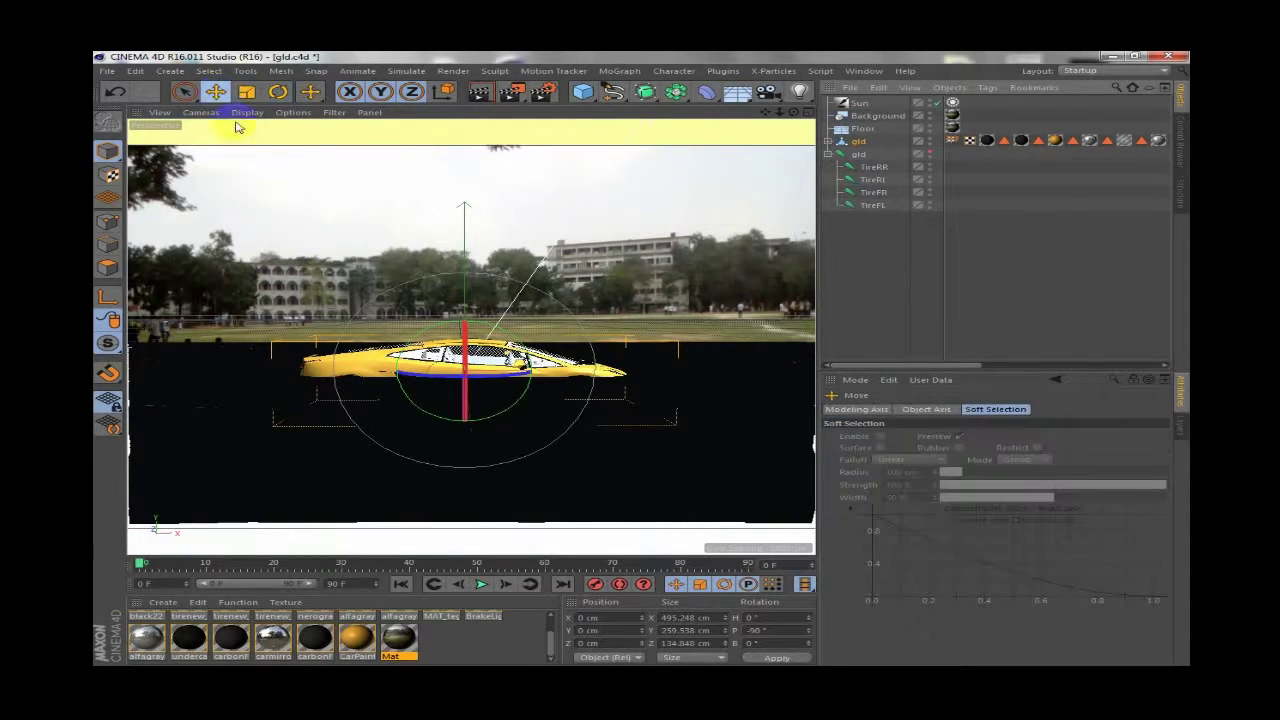
# Step: Lower the gold car to Y 67.622 cm onto the grass, then shift it to X −233.404 cm
pyautogui.moveTo(465, 453)
pyautogui.mouseDown()
pyautogui.moveTo(457, 407)
pyautogui.moveTo(437, 425)
pyautogui.mouseUp()
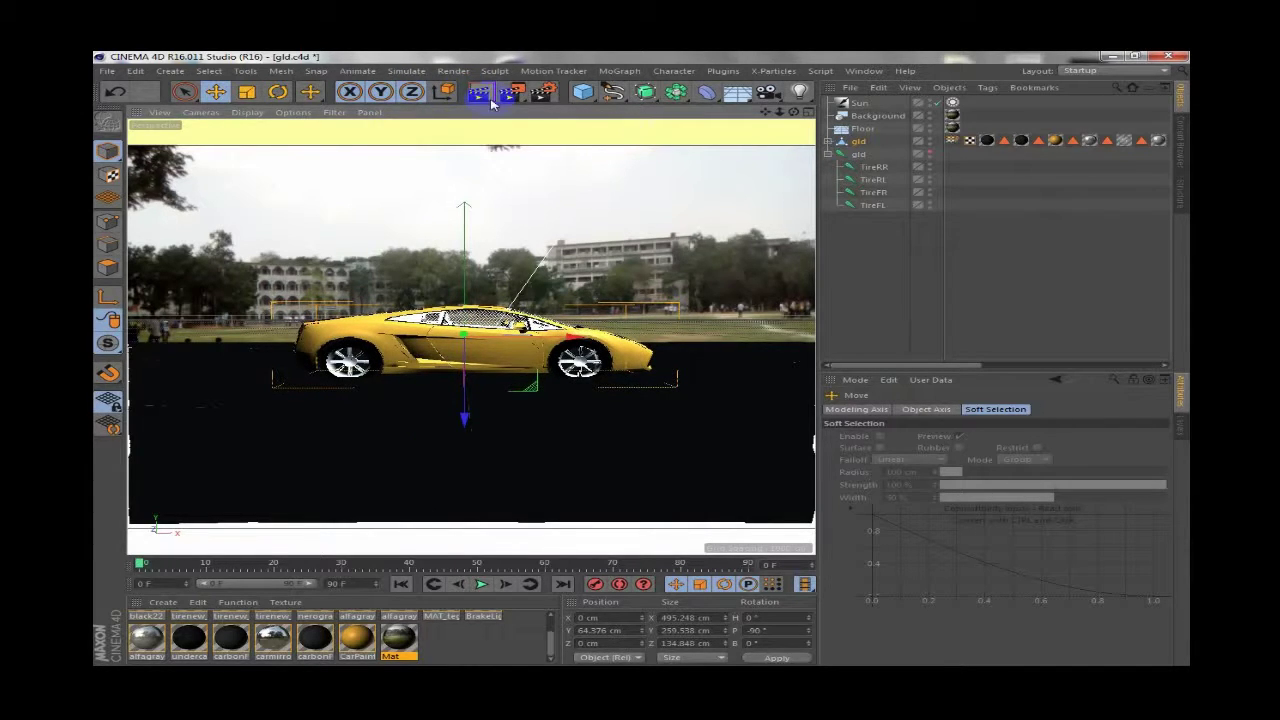
pyautogui.moveTo(320, 437)
pyautogui.mouseDown()
pyautogui.moveTo(354, 351)
pyautogui.moveTo(643, 366)
pyautogui.moveTo(540, 368)
pyautogui.moveTo(586, 357)
pyautogui.moveTo(300, 386)
pyautogui.moveTo(545, 313)
pyautogui.mouseUp()
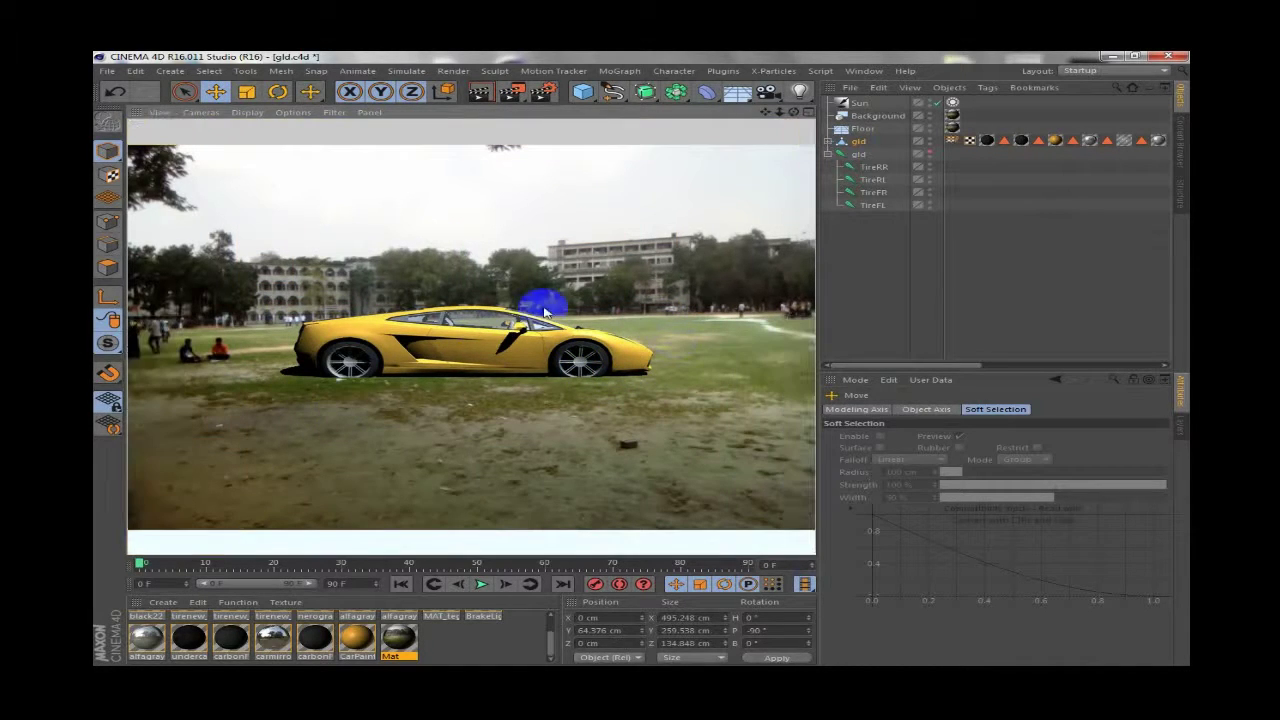
pyautogui.click(845, 143)
pyautogui.moveTo(443, 423); pyautogui.dragTo(458, 422)
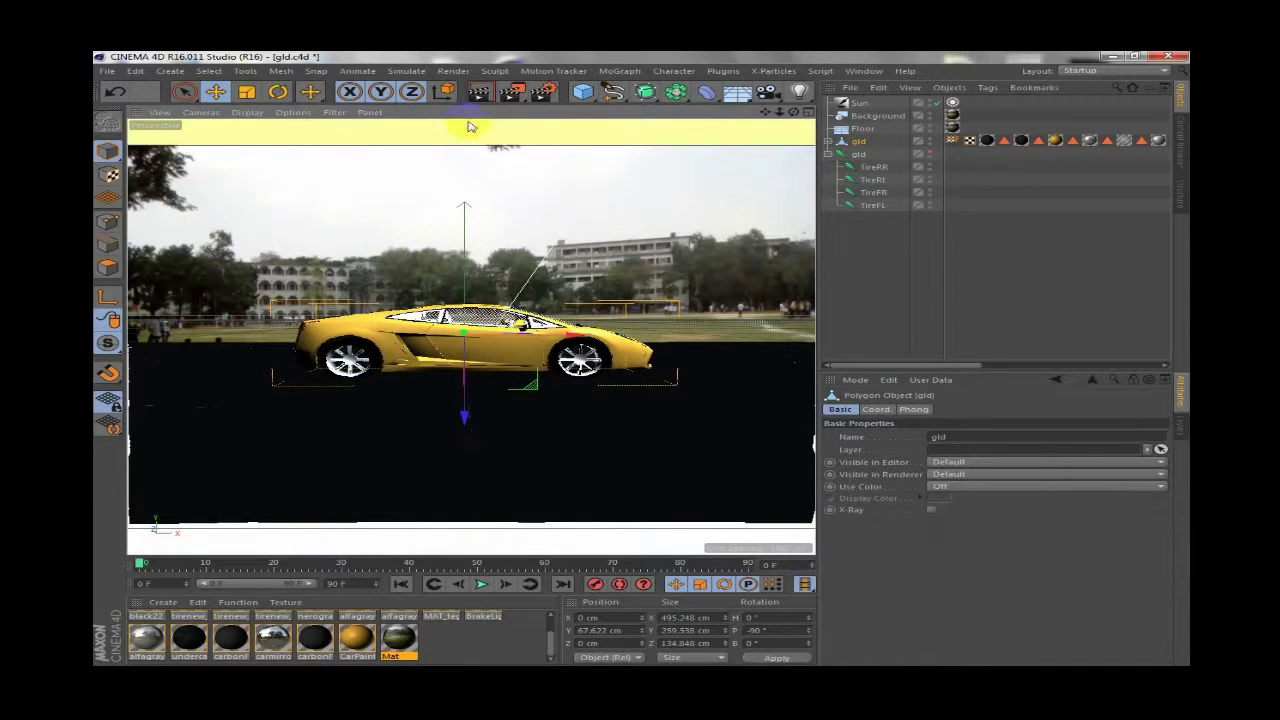
pyautogui.moveTo(329, 300)
pyautogui.mouseDown()
pyautogui.moveTo(690, 392)
pyautogui.moveTo(716, 357)
pyautogui.moveTo(614, 360)
pyautogui.mouseUp()
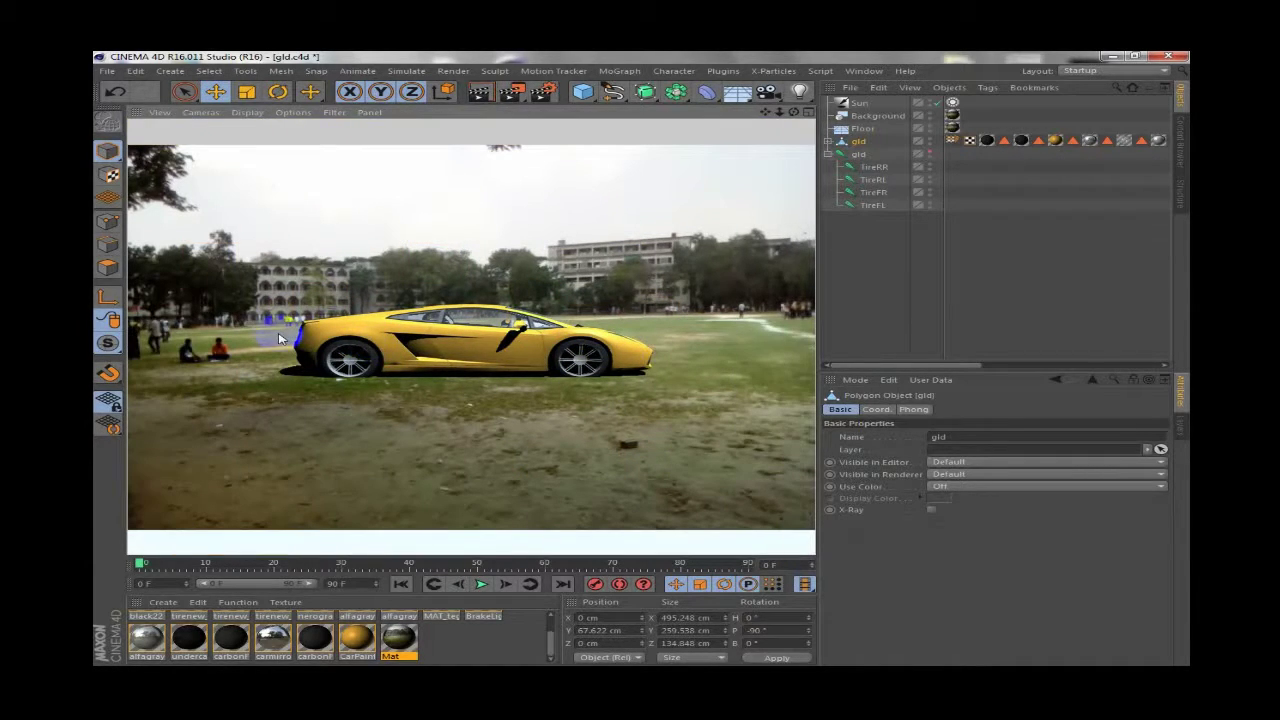
pyautogui.click(452, 347)
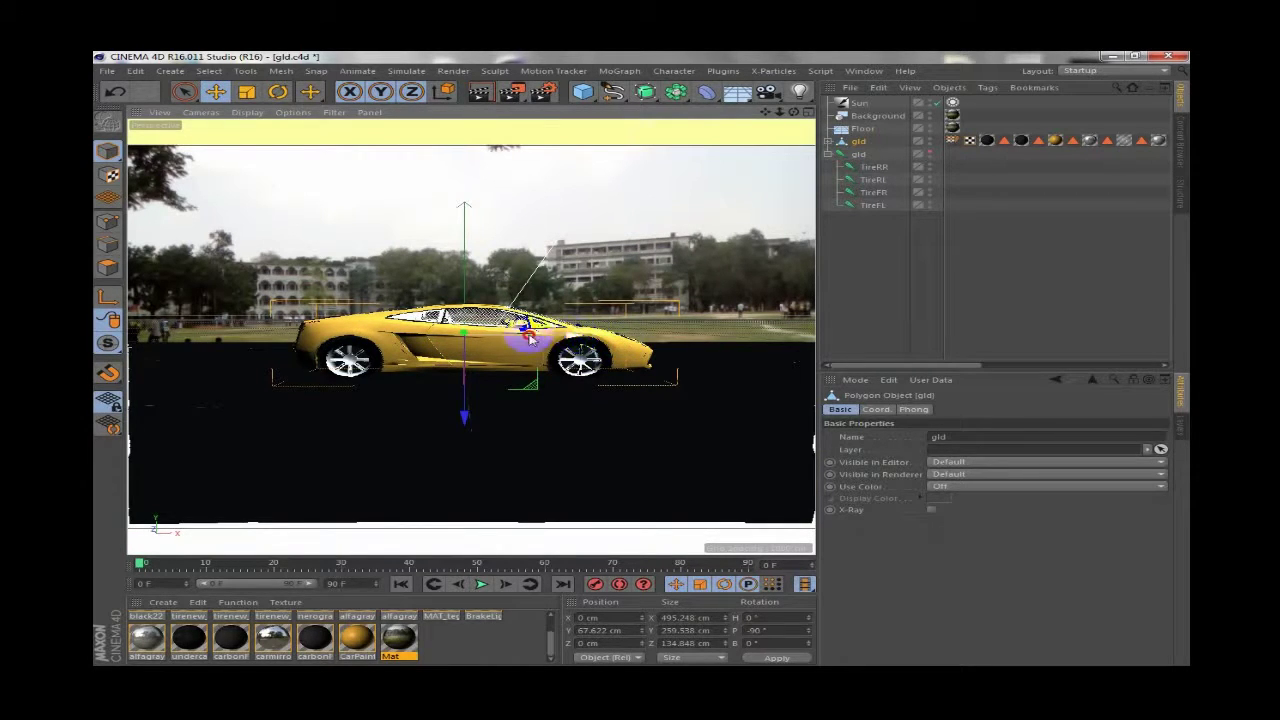
pyautogui.moveTo(530, 340); pyautogui.dragTo(366, 340)
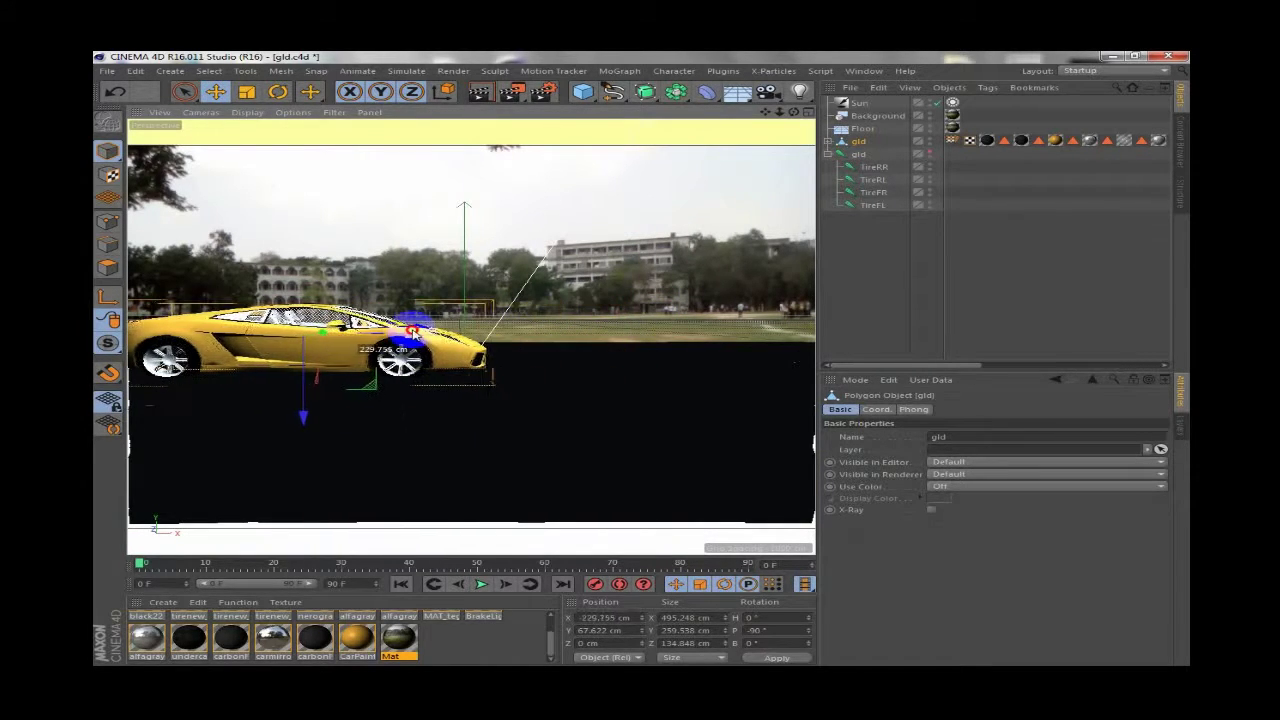
# Step: Keyframe the car moving from X −233.404 cm at frame 0 to X 824.06 cm at frame 90
pyautogui.click(479, 92)
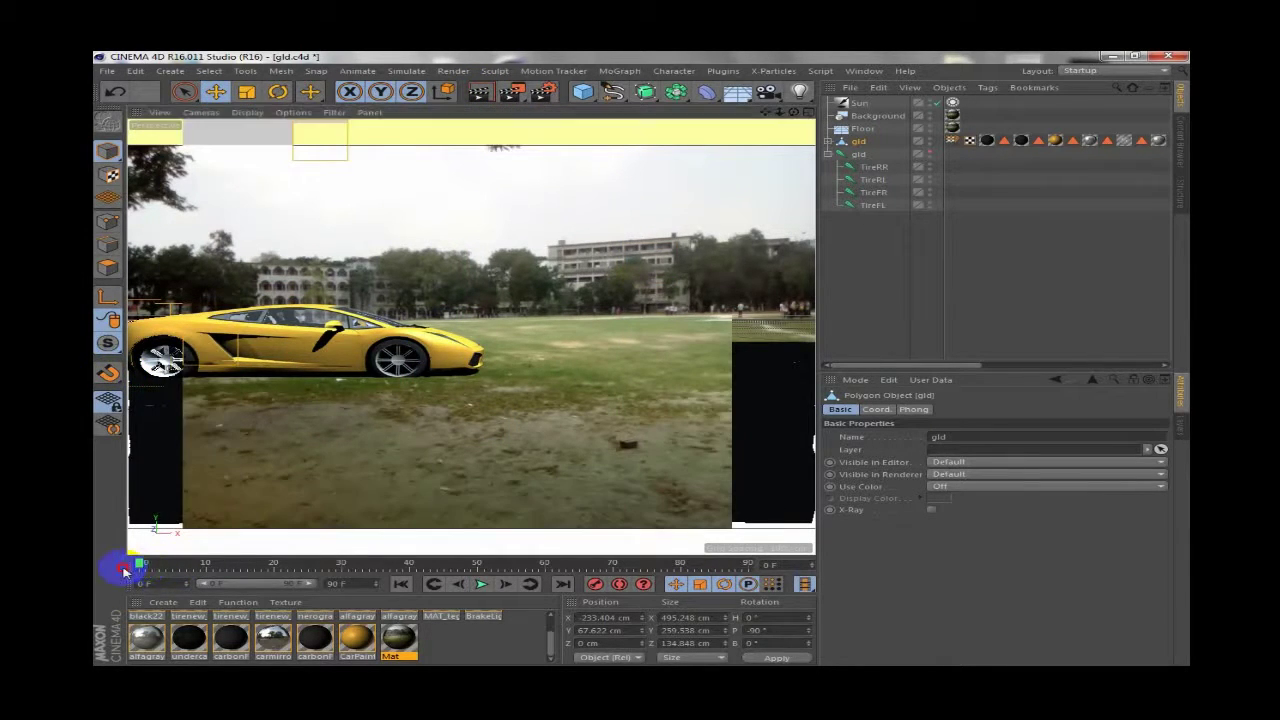
pyautogui.click(411, 568)
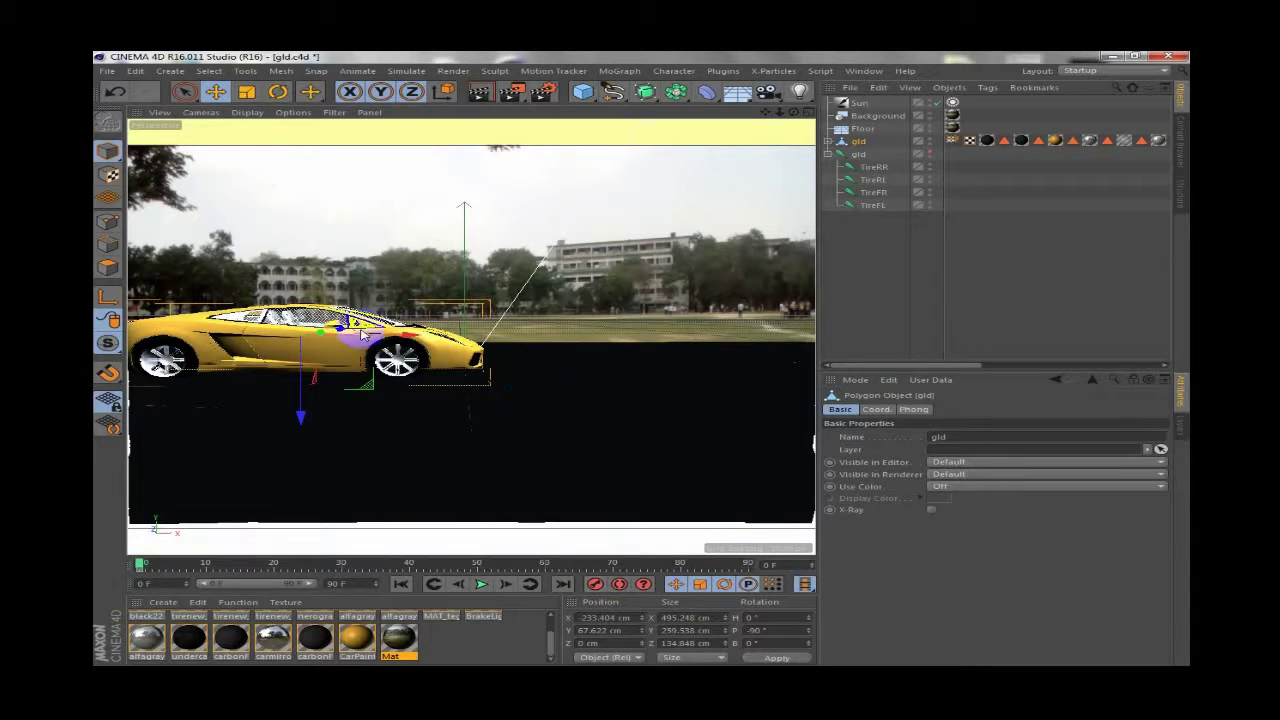
pyautogui.click(748, 566)
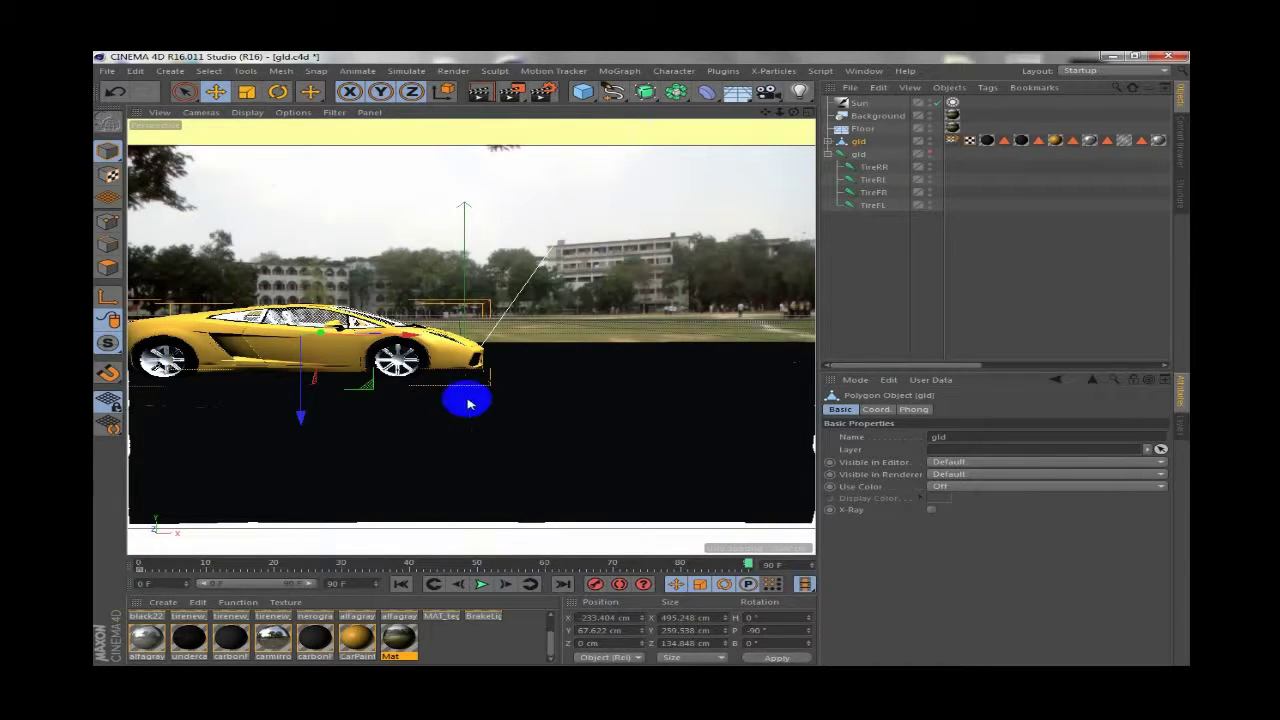
pyautogui.moveTo(410, 345)
pyautogui.mouseDown()
pyautogui.moveTo(771, 363)
pyautogui.moveTo(712, 376)
pyautogui.moveTo(646, 366)
pyautogui.mouseUp()
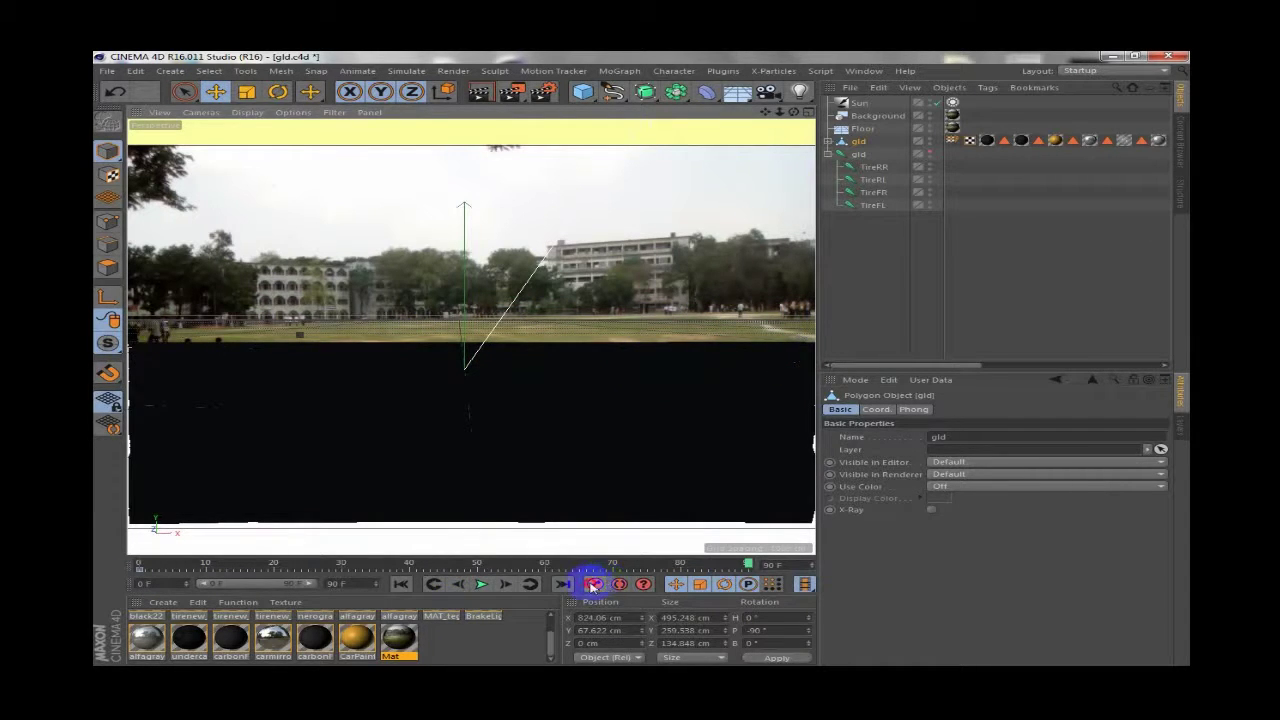
pyautogui.click(470, 586)
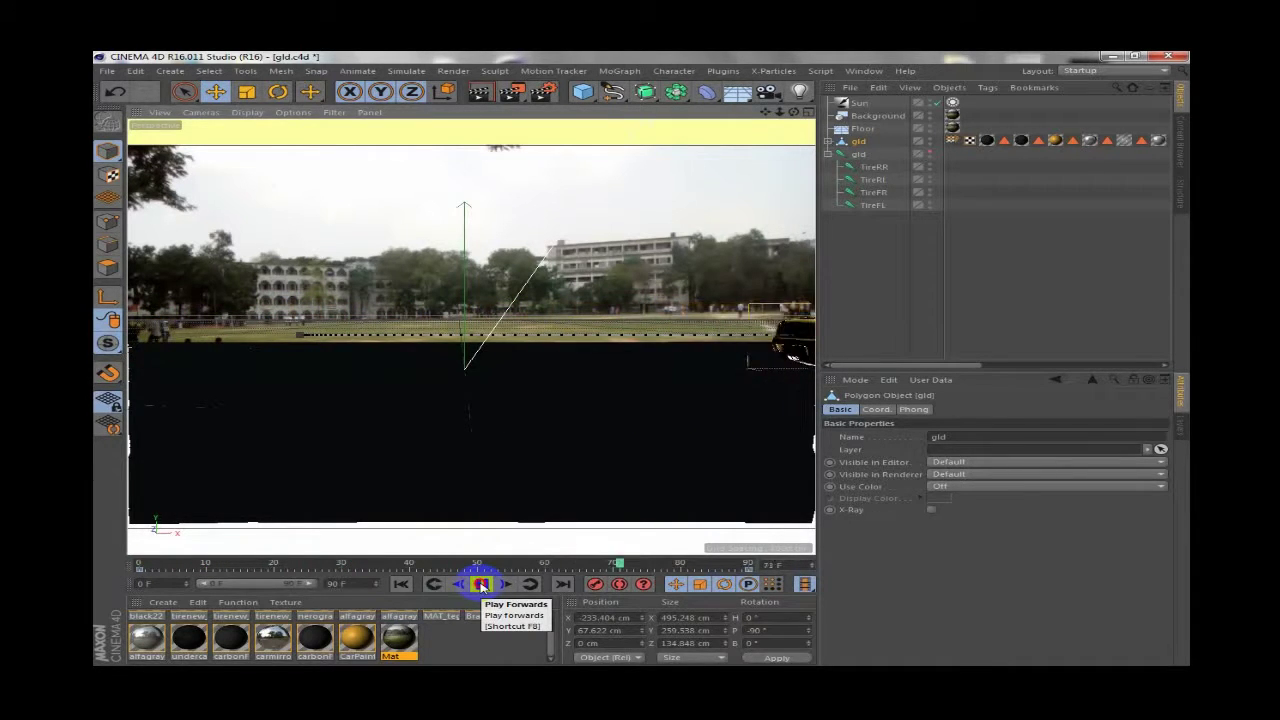
pyautogui.click(434, 586)
pyautogui.click(399, 585)
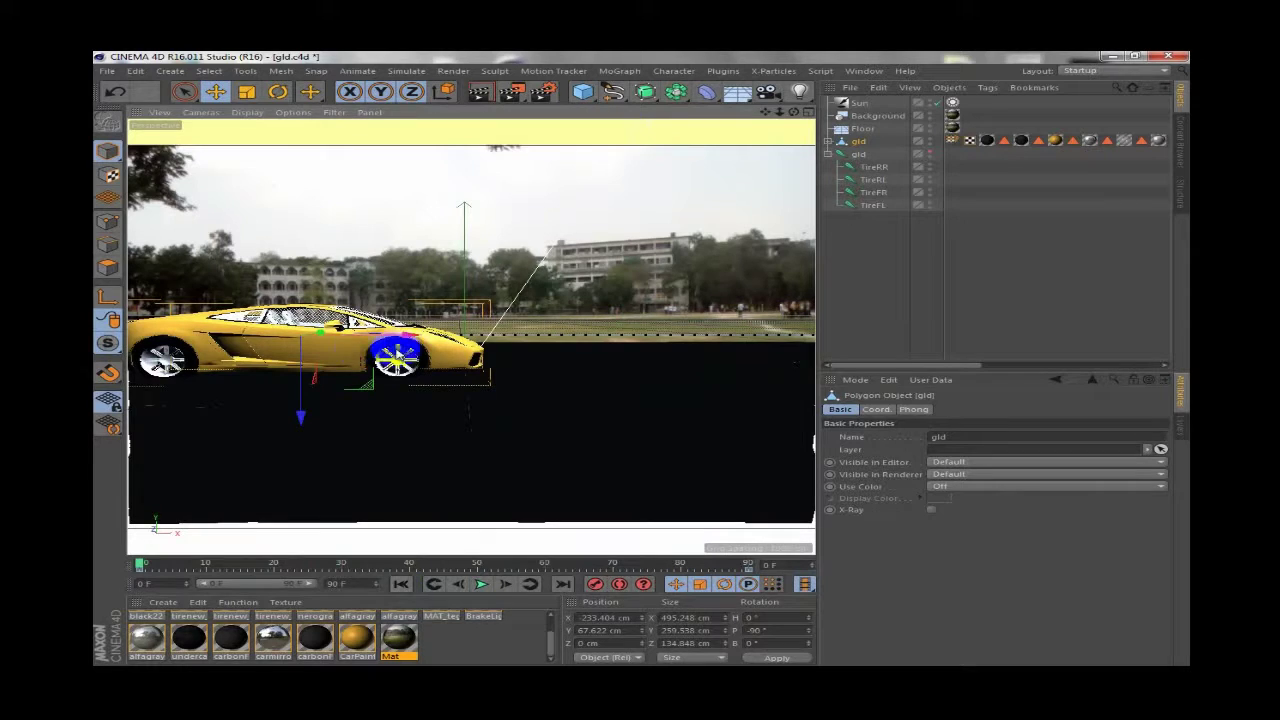
# Step: Raise the gold car back above the ground at frame 0 and record it as a keyframe
pyautogui.click(873, 206)
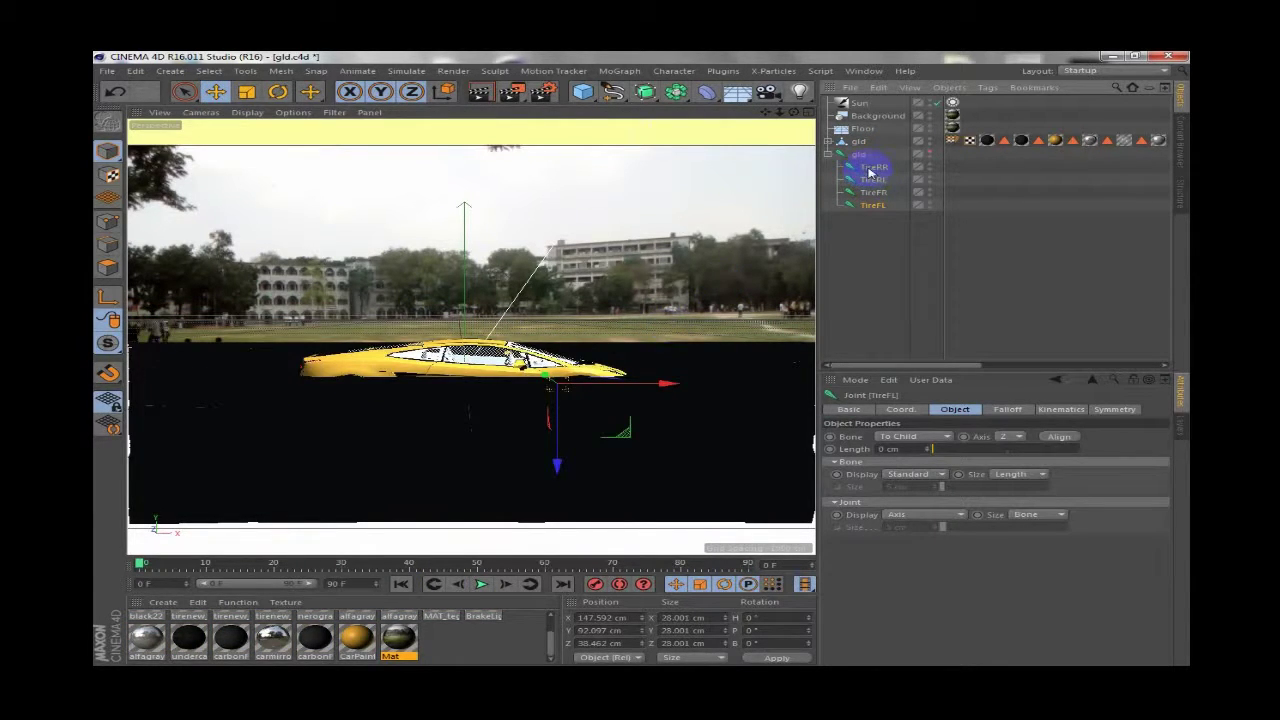
pyautogui.click(869, 169)
pyautogui.click(864, 157)
pyautogui.click(874, 168)
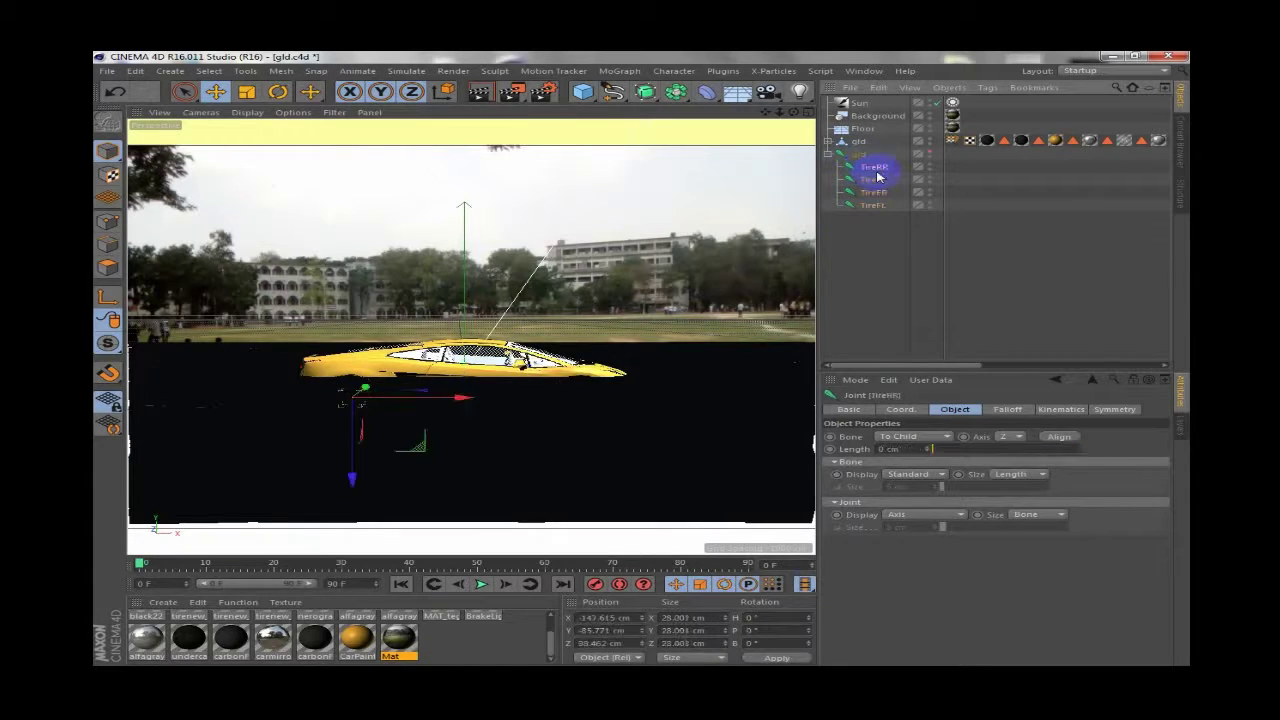
pyautogui.click(858, 141)
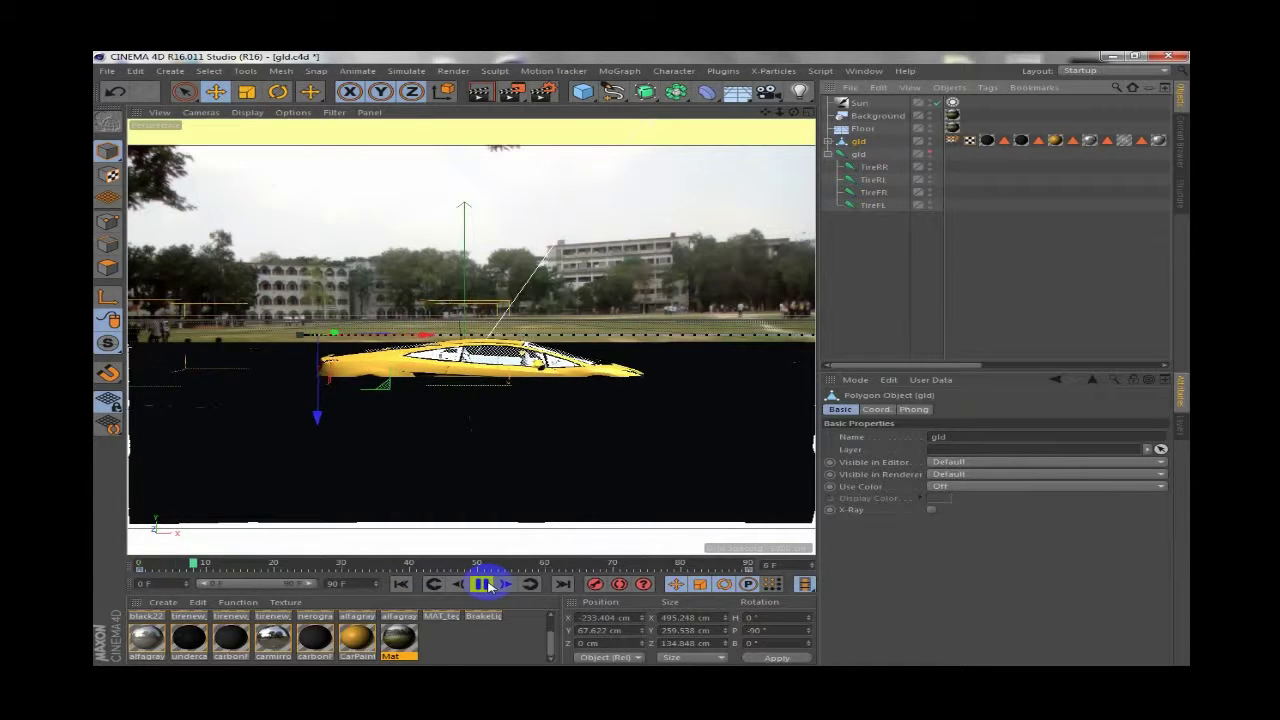
pyautogui.click(431, 586)
pyautogui.click(401, 586)
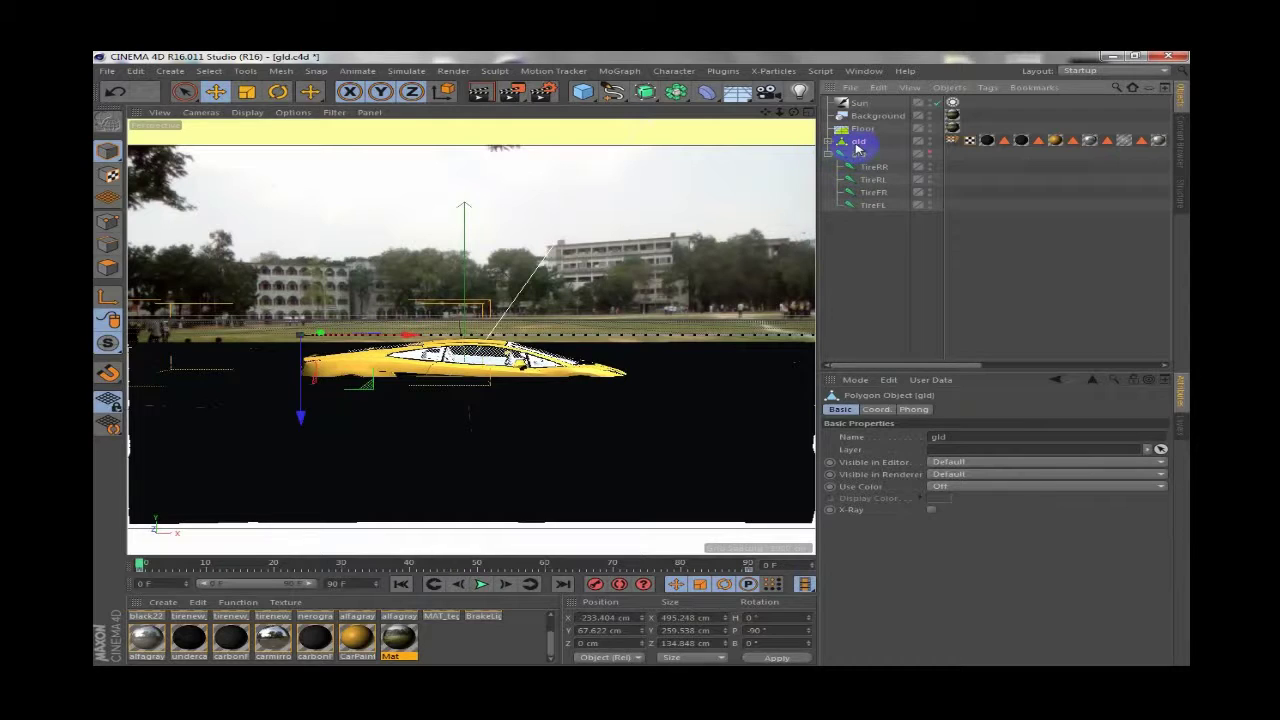
pyautogui.click(311, 407)
pyautogui.moveTo(300, 416)
pyautogui.mouseDown()
pyautogui.moveTo(300, 374)
pyautogui.moveTo(288, 382)
pyautogui.mouseUp()
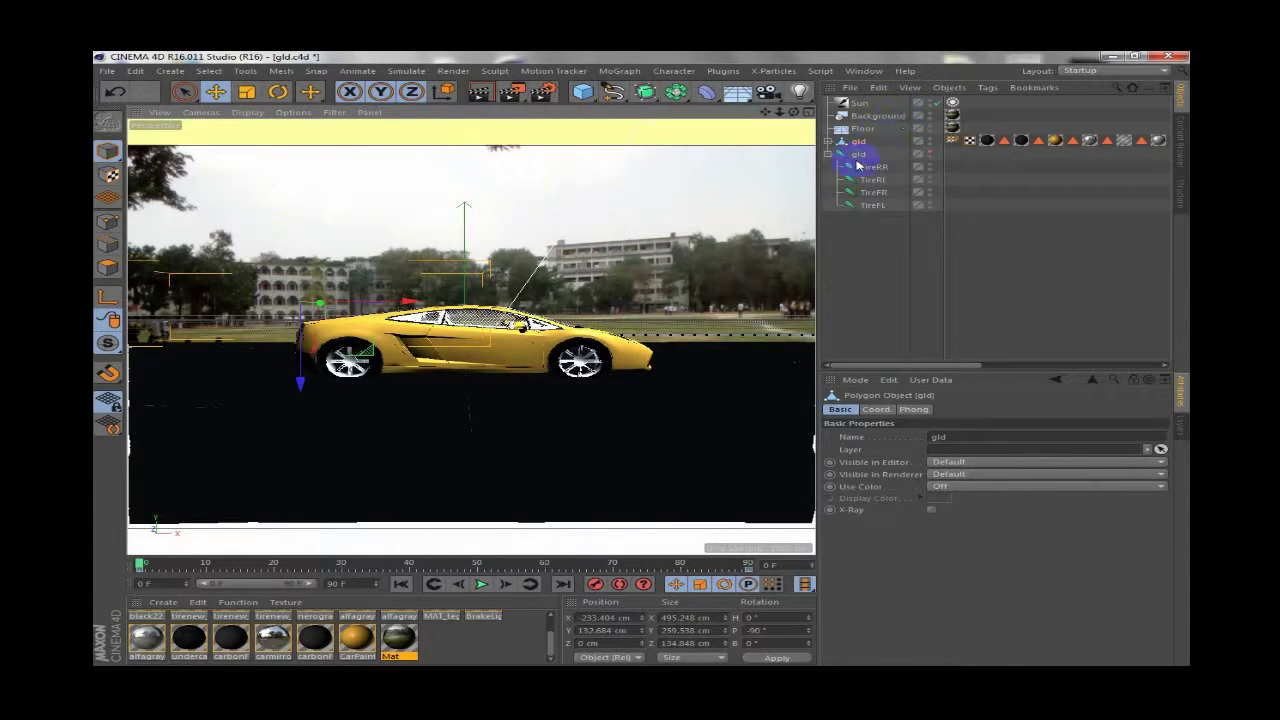
pyautogui.click(399, 586)
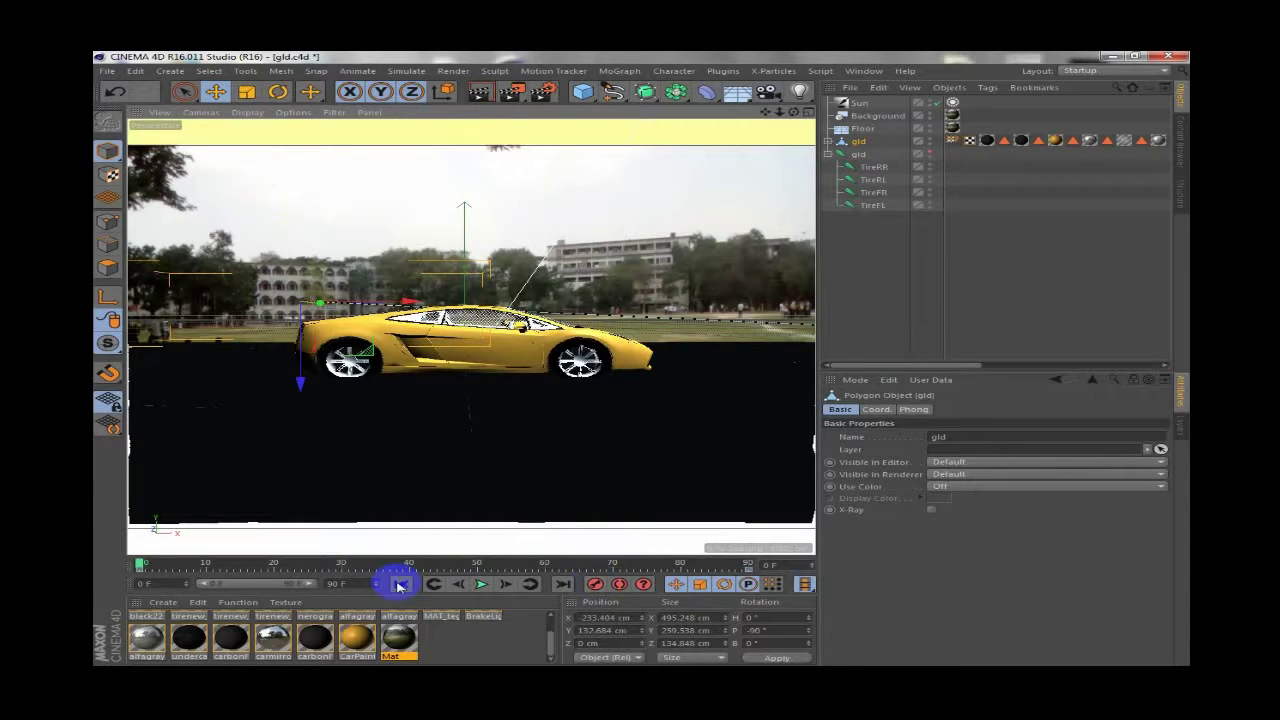
pyautogui.click(483, 588)
# Step: Rotate the TireFL front-wheel joint to a heading of 37.437°
pyautogui.click(757, 374)
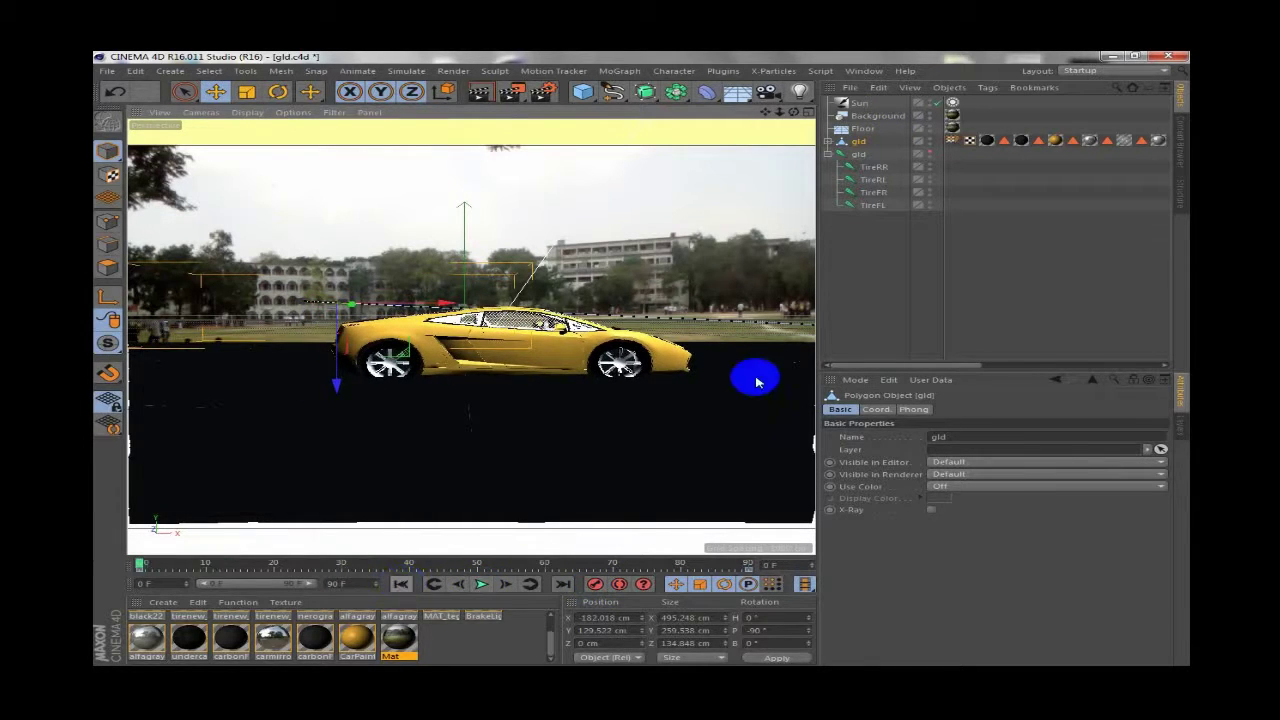
pyautogui.click(858, 154)
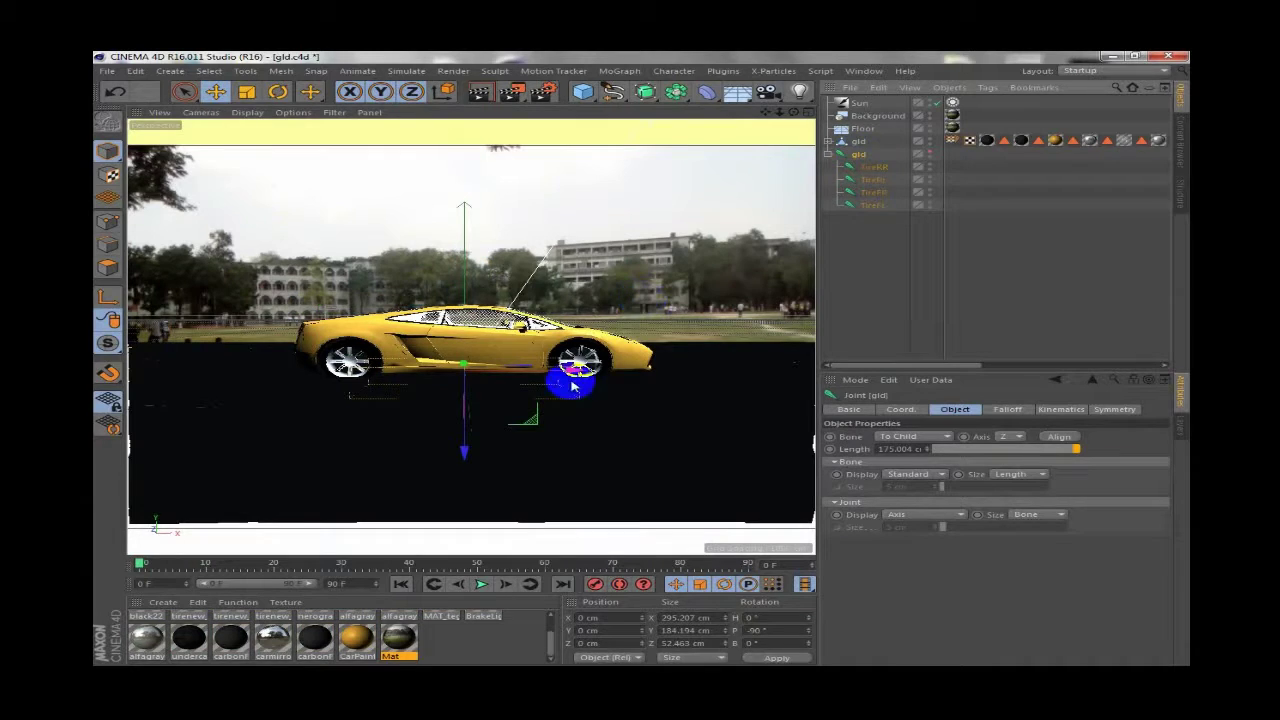
pyautogui.click(868, 167)
pyautogui.click(875, 193)
pyautogui.click(868, 207)
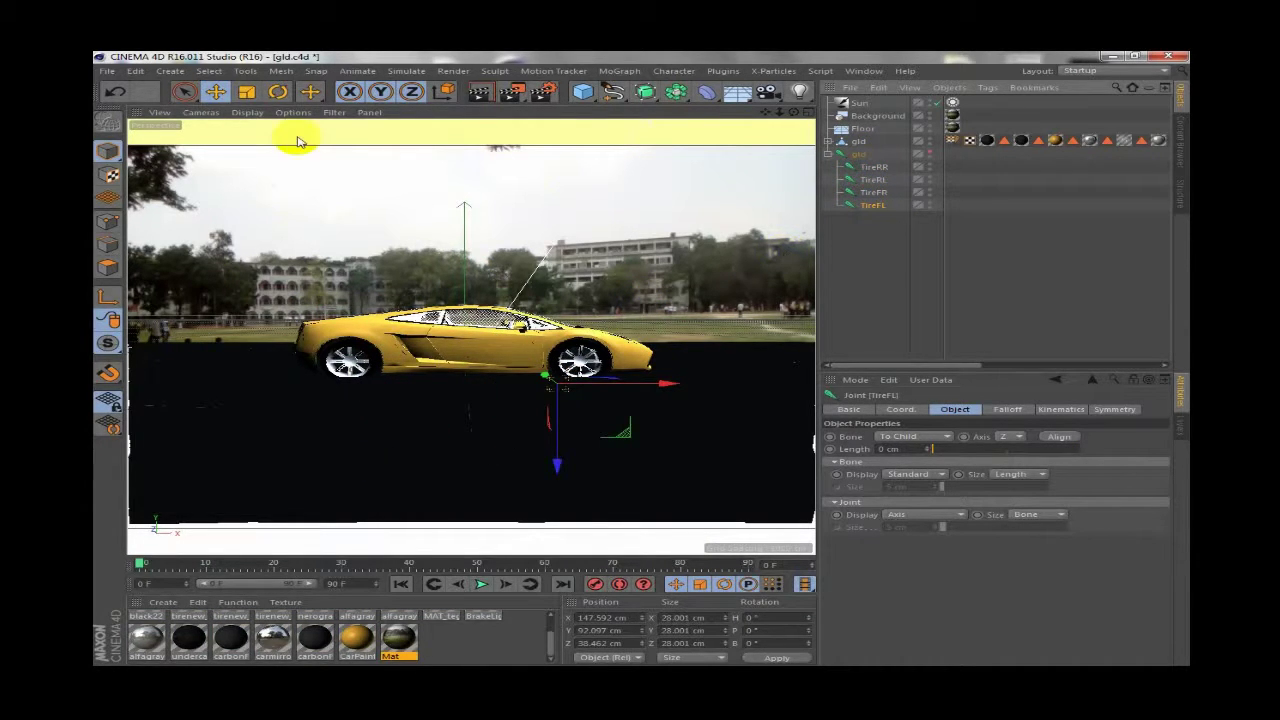
pyautogui.click(281, 94)
pyautogui.moveTo(586, 350); pyautogui.dragTo(632, 380)
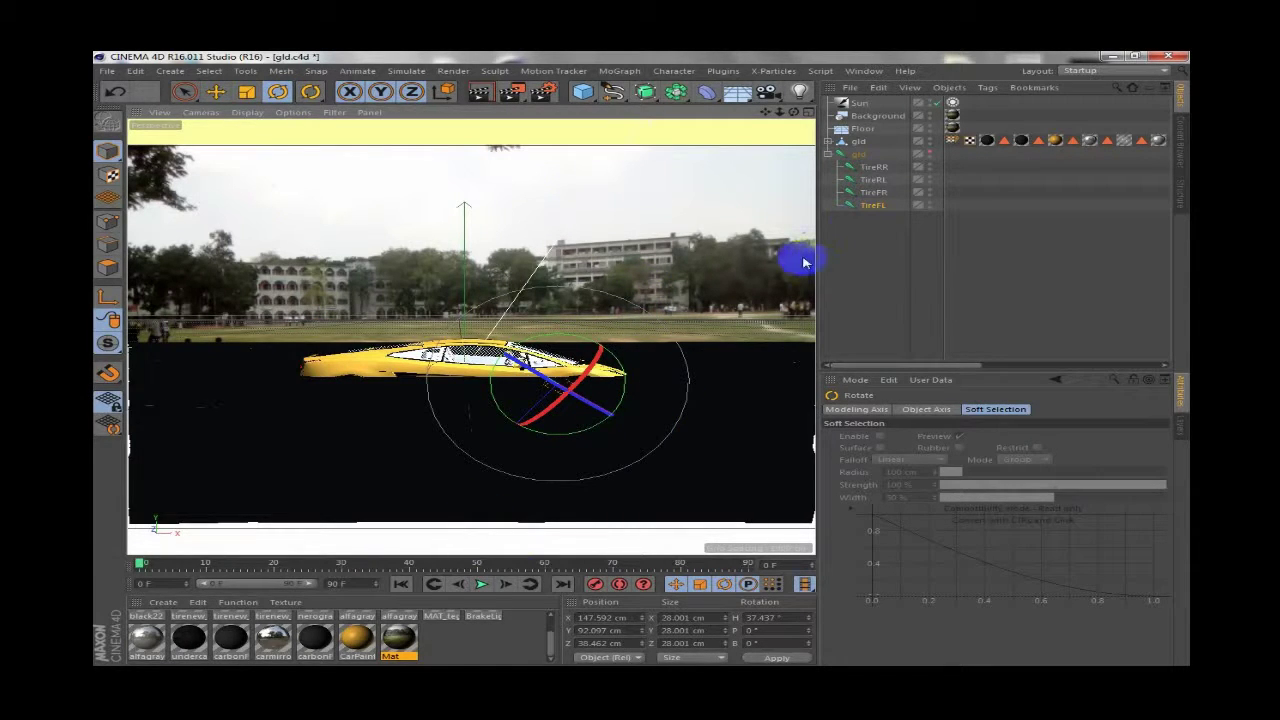
# Step: Lift gld and all four tire joints together and shift them left to X −239.693 cm
pyautogui.click(876, 179)
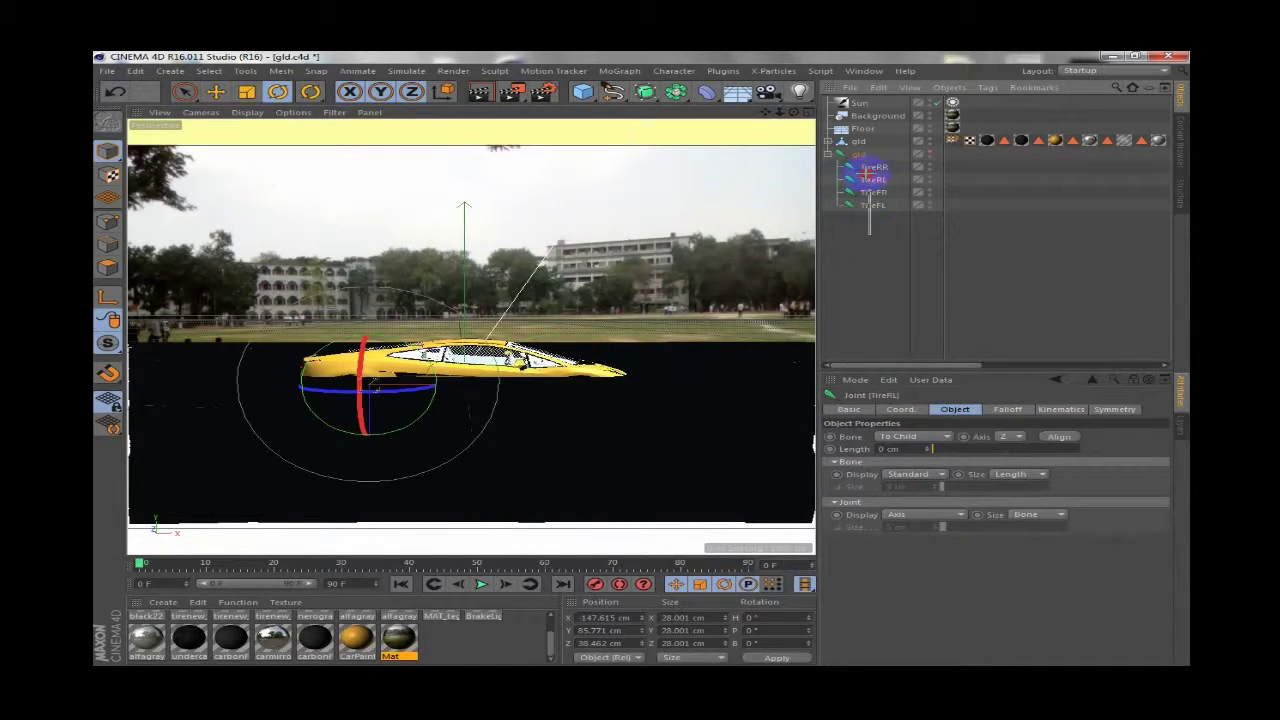
pyautogui.moveTo(870, 233); pyautogui.dragTo(846, 155)
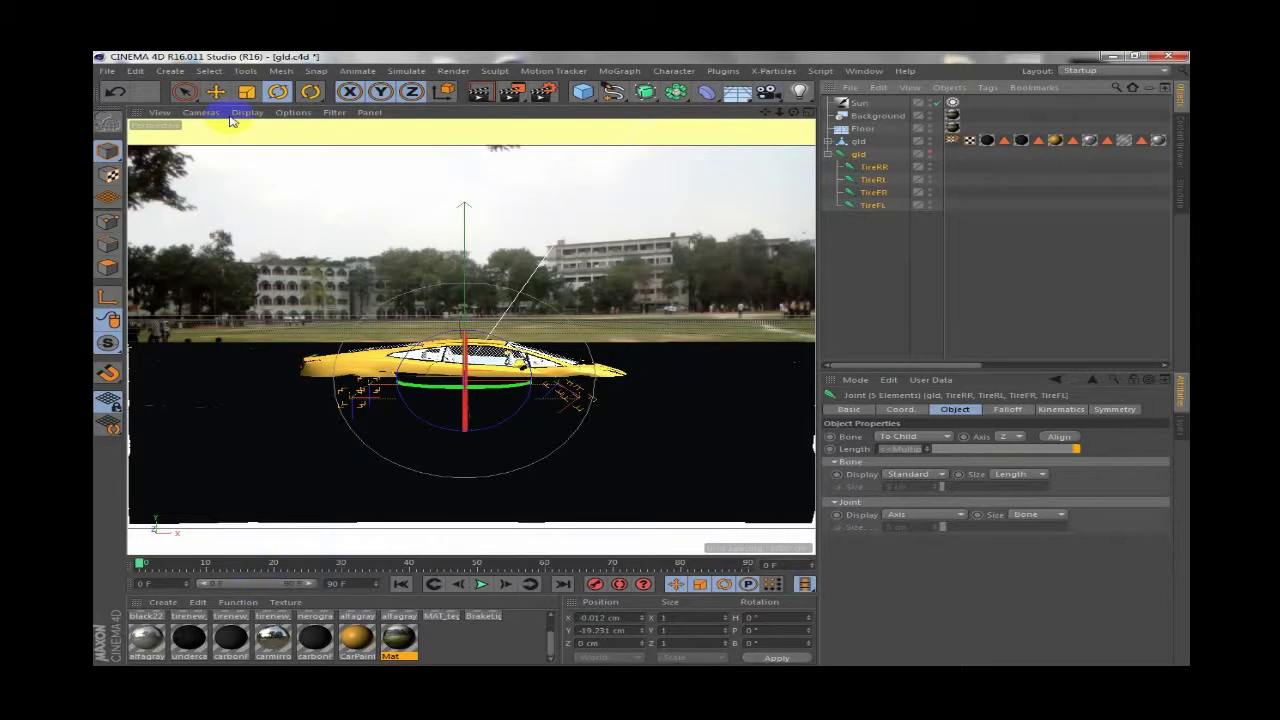
pyautogui.click(213, 95)
pyautogui.moveTo(463, 297); pyautogui.dragTo(467, 265)
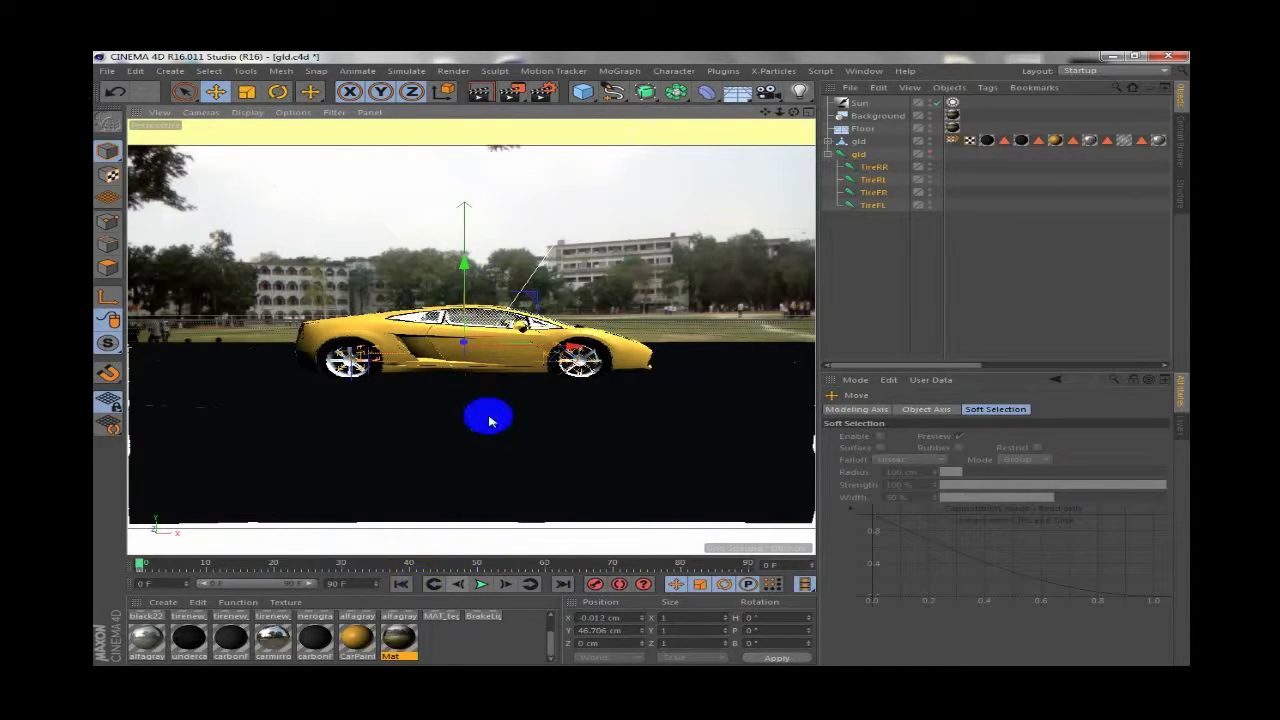
pyautogui.moveTo(550, 352); pyautogui.dragTo(363, 352)
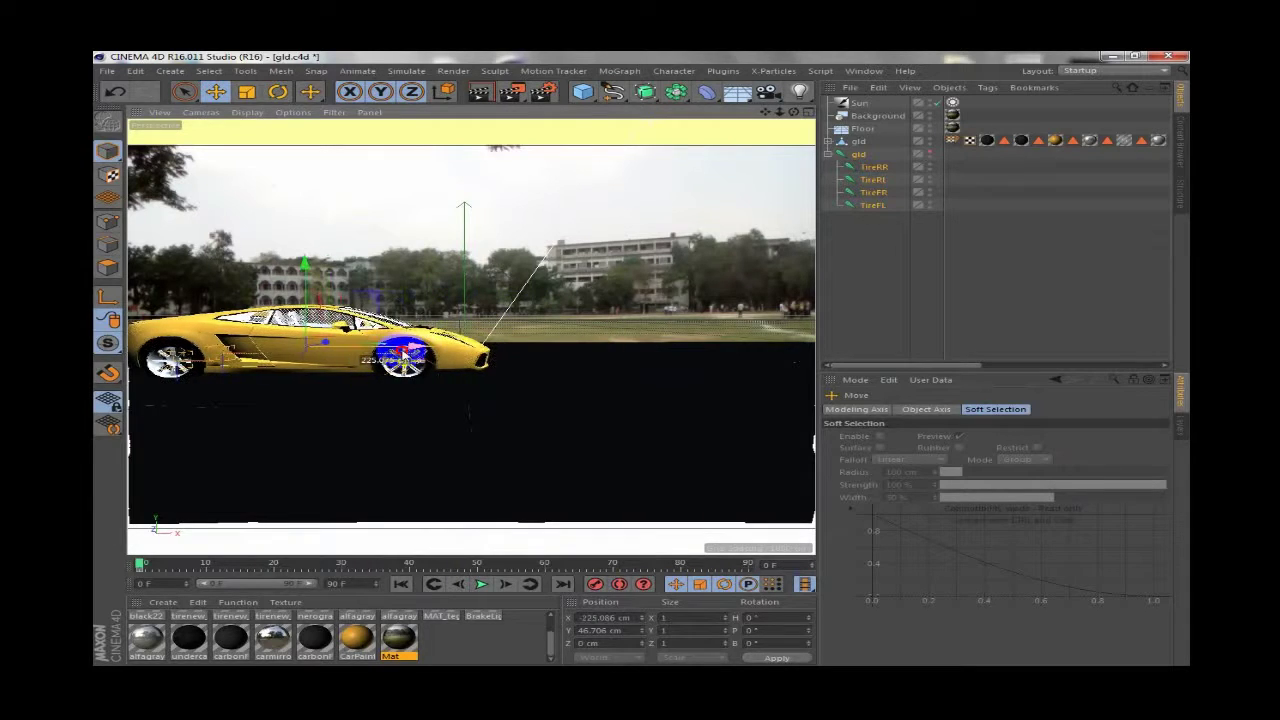
# Step: Play back the car driving across the field, then highlight 'Thanks' in the notes
pyautogui.click(483, 586)
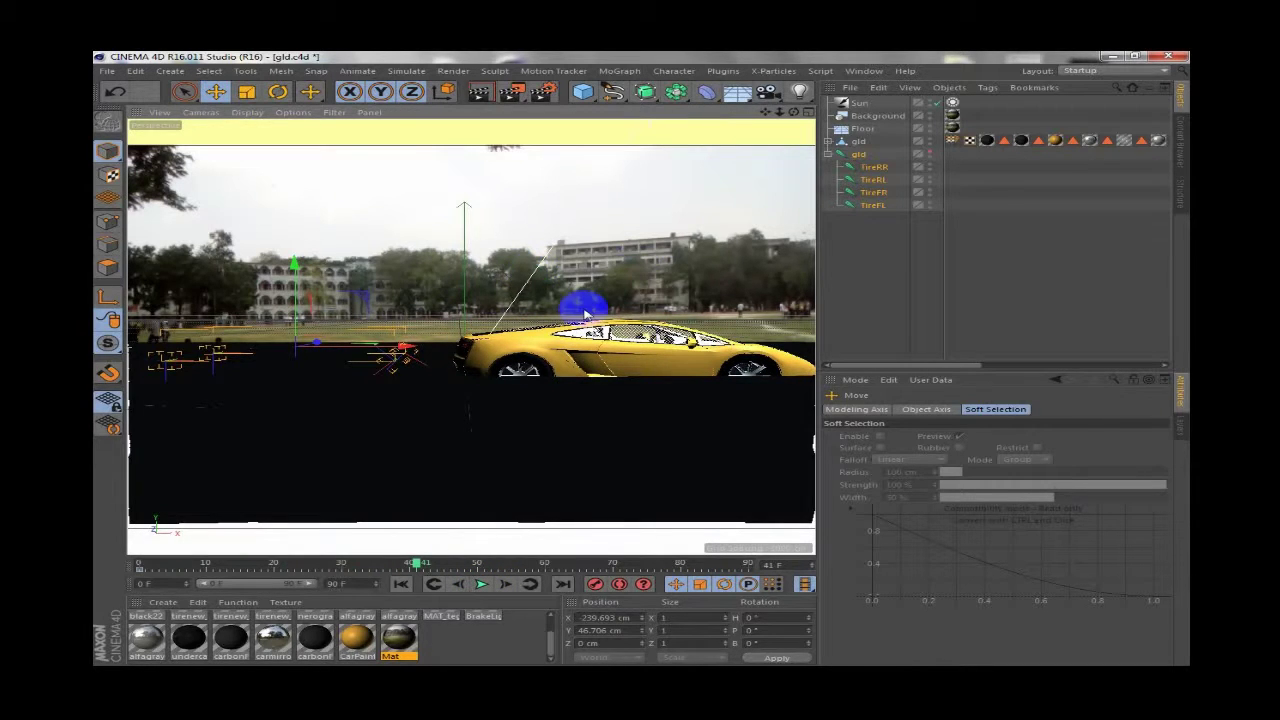
pyautogui.moveTo(640, 263)
pyautogui.keyDown('alt'); pyautogui.mouseDown()
pyautogui.moveTo(776, 389)
pyautogui.moveTo(417, 126)
pyautogui.mouseUp(); pyautogui.keyUp('alt')
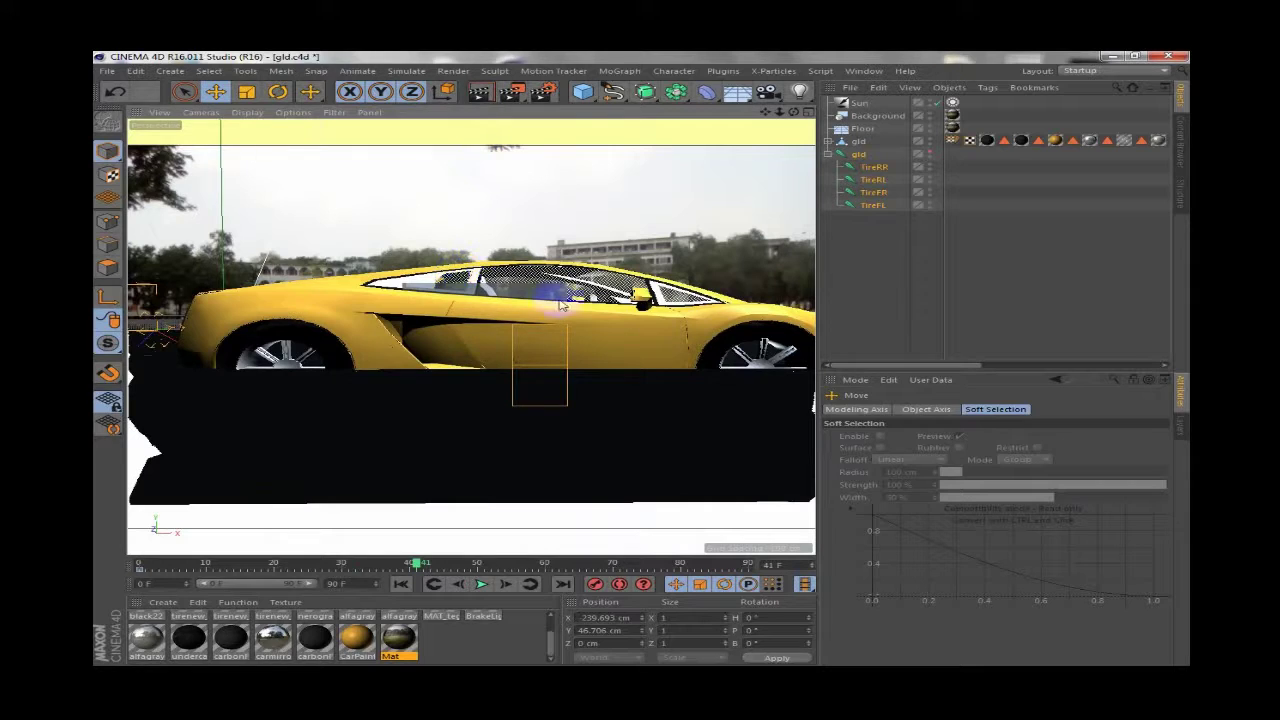
pyautogui.keyDown('alt'); pyautogui.moveTo(310, 387); pyautogui.dragTo(486, 429); pyautogui.keyUp('alt')
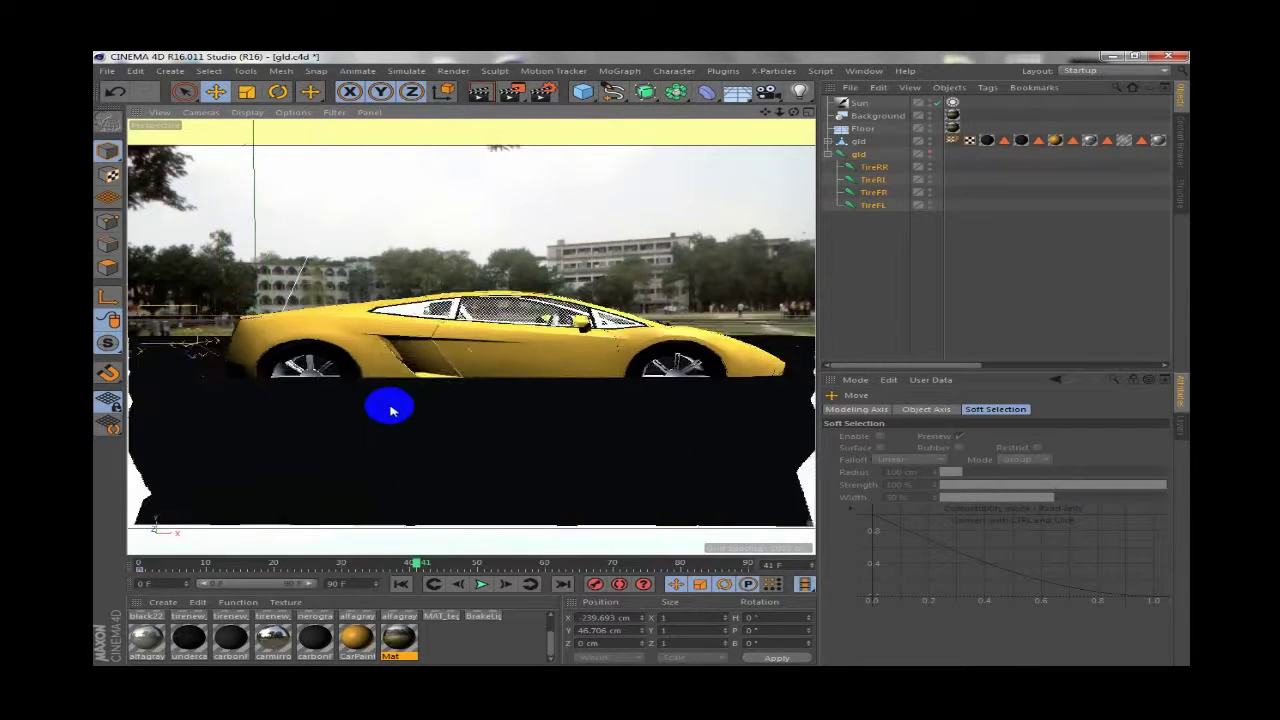
pyautogui.click(862, 128)
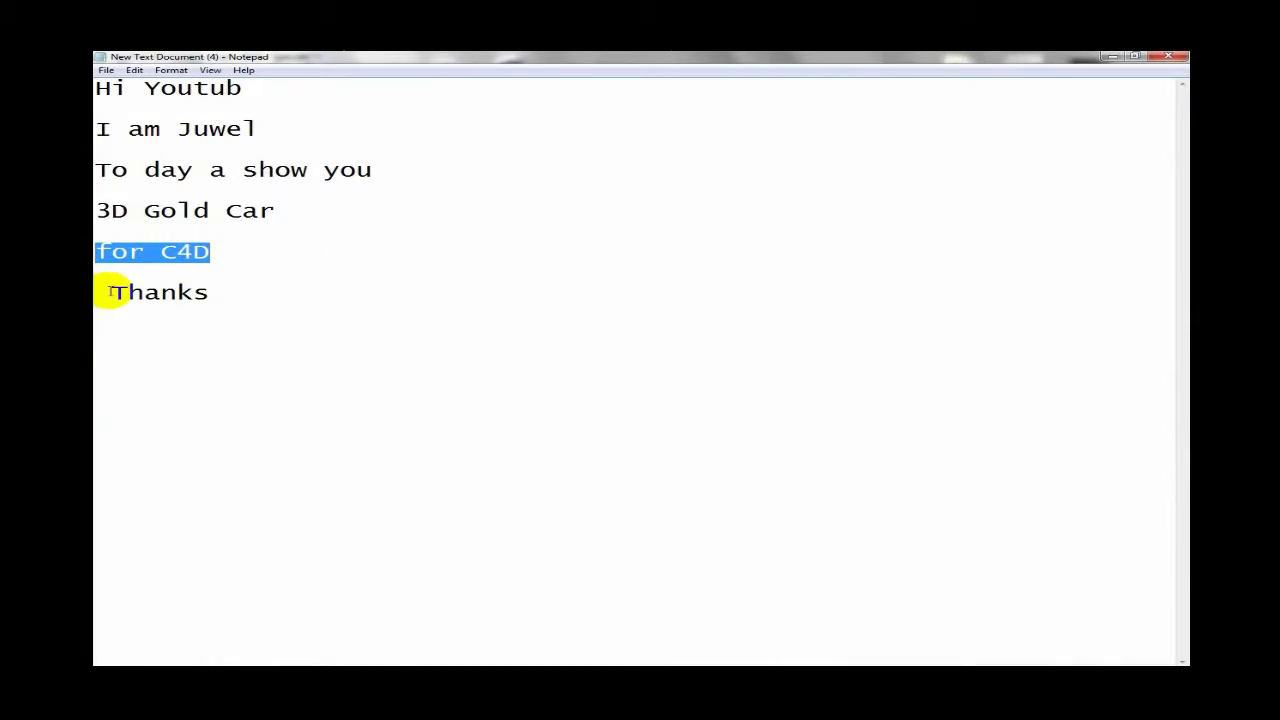
pyautogui.moveTo(110, 292); pyautogui.dragTo(252, 299)
pyautogui.click(1112, 56)
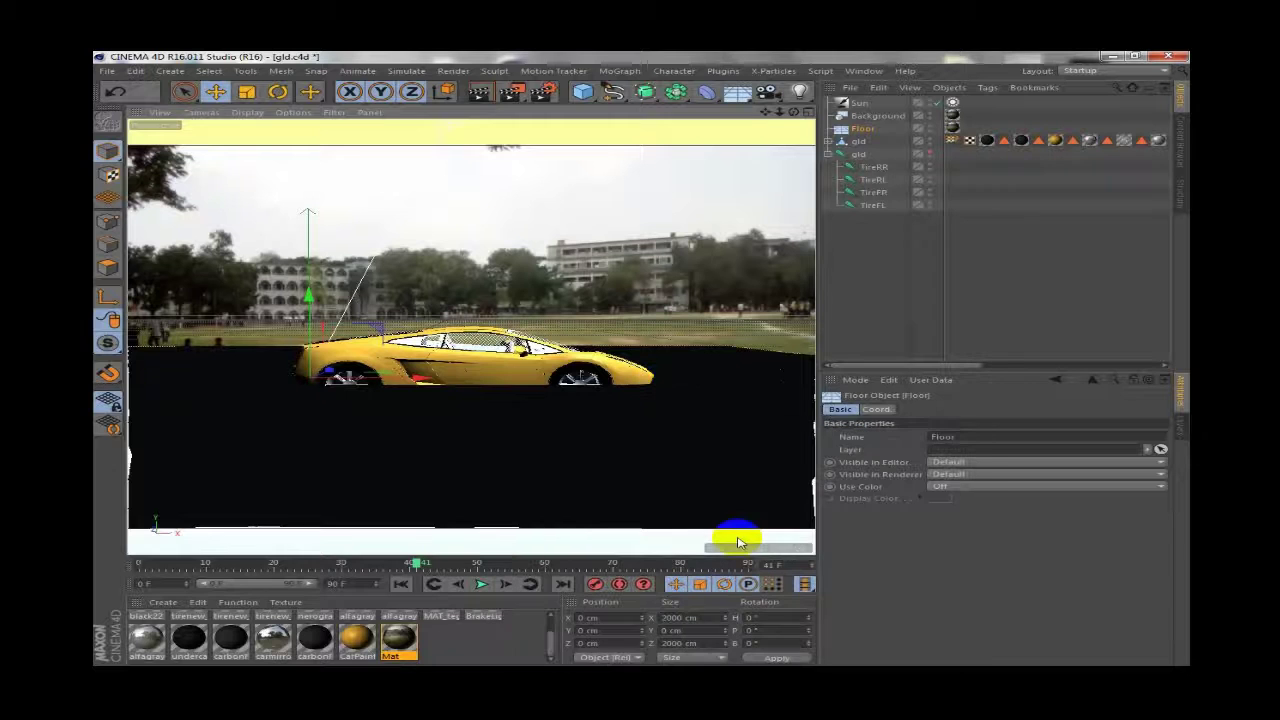